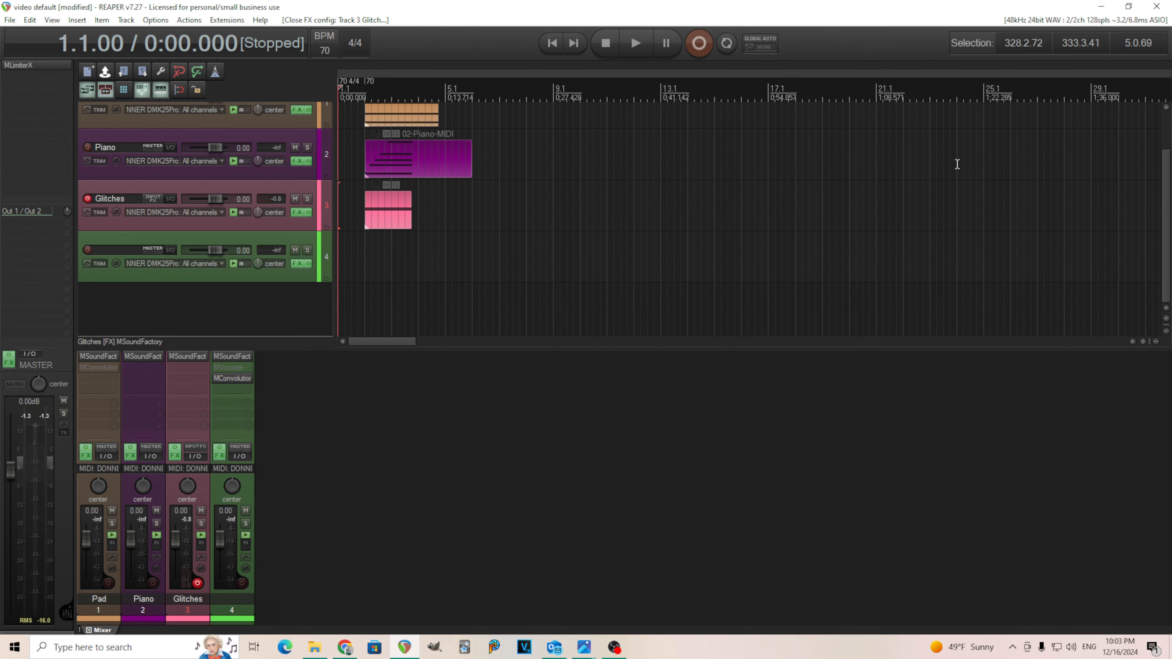
- Disarm the Glitches track, arm the Piano track for recording and open its MSoundFactory instrument
click(197, 583)
click(152, 583)
click(148, 356)
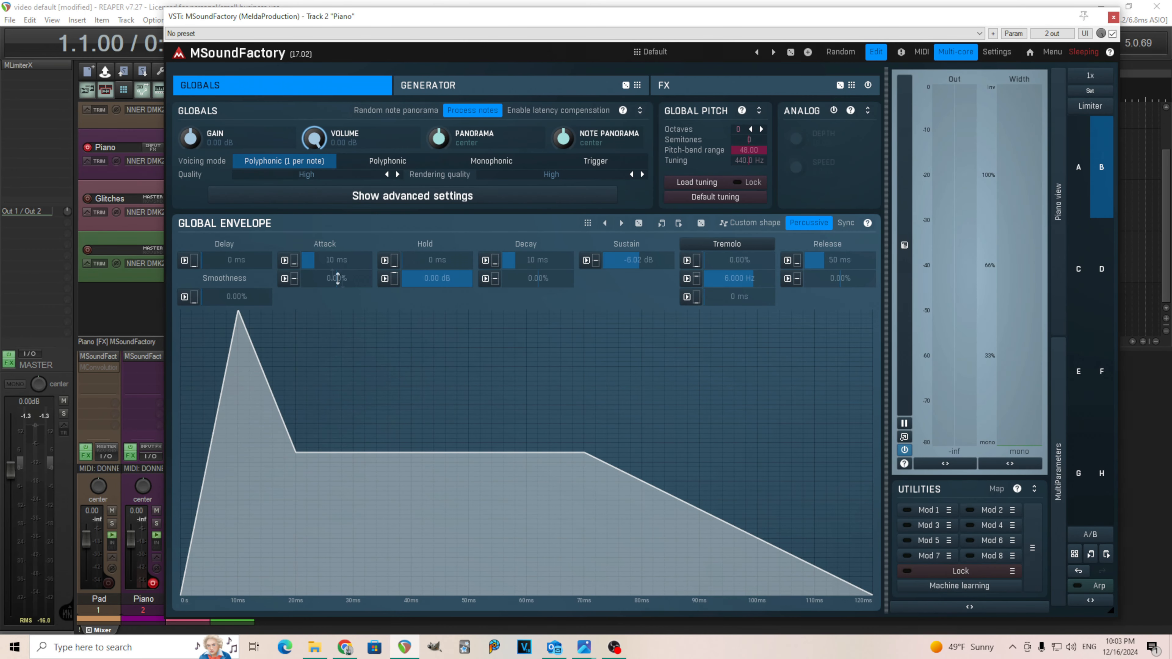
- Set the global envelope's attack to 0 ms and its sustain to 0.00 dB
drag(336, 260, 469, 302)
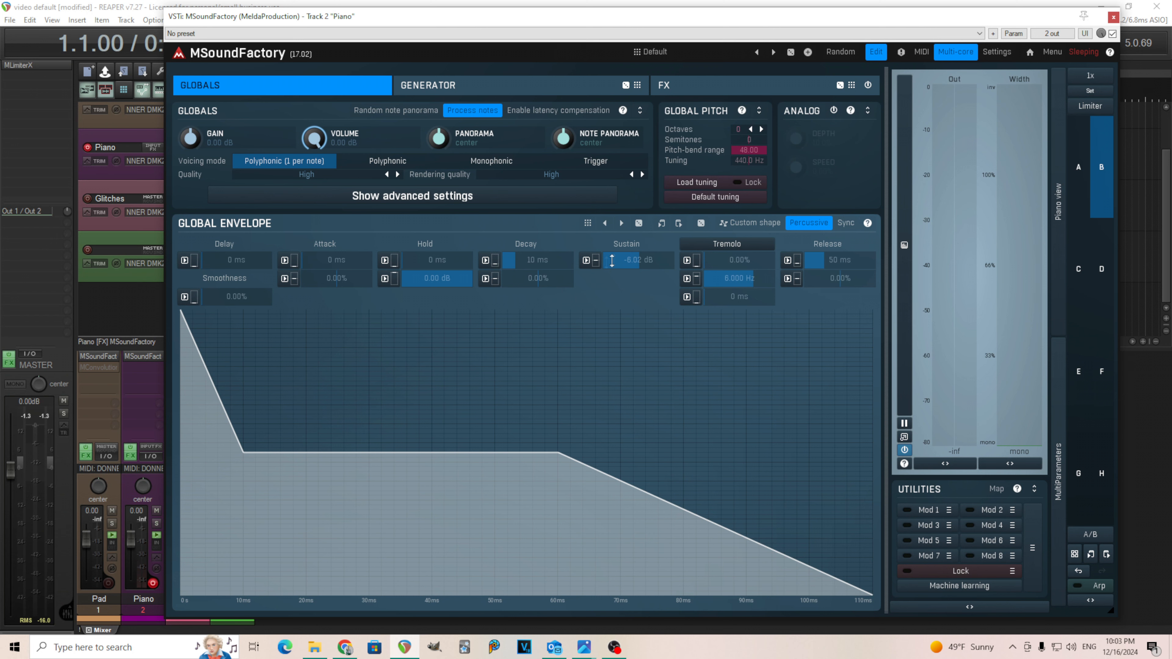
drag(605, 262, 614, 260)
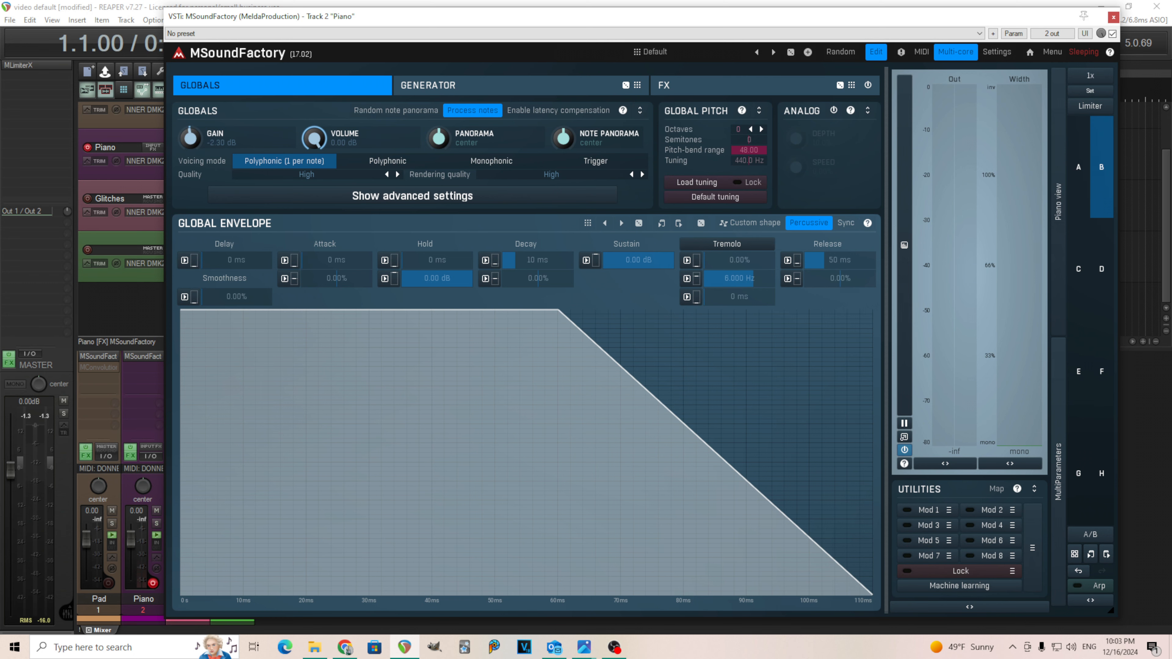
- Lower the instrument's global gain to about -2.9 dB and enable the output limiter
drag(190, 139, 190, 142)
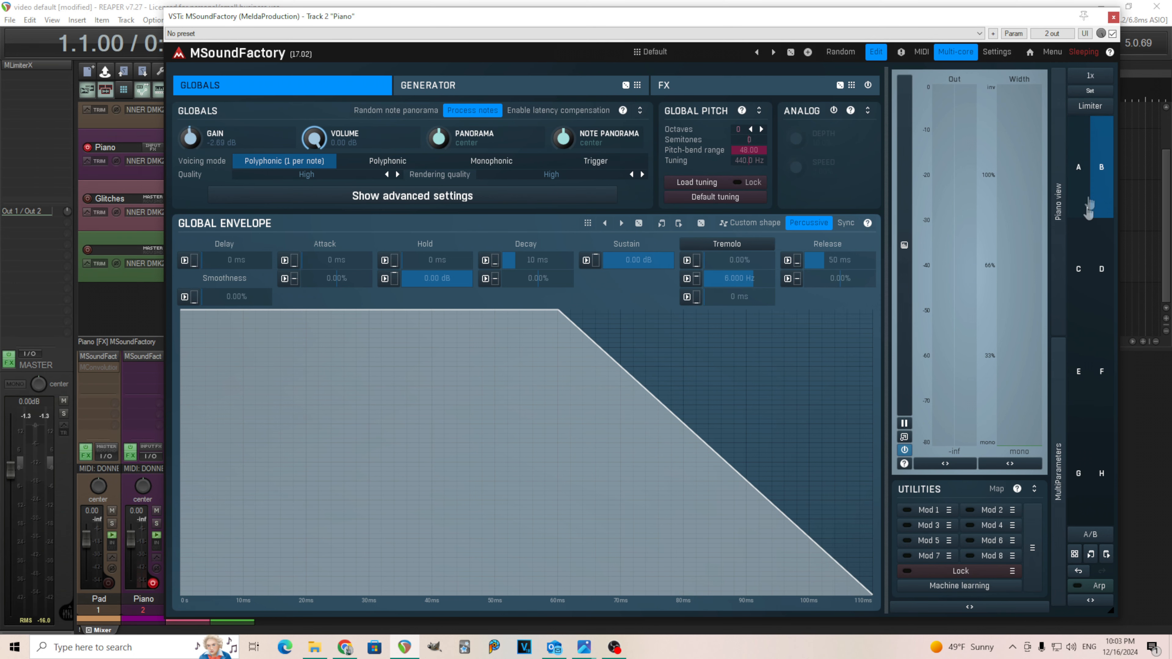
click(1091, 111)
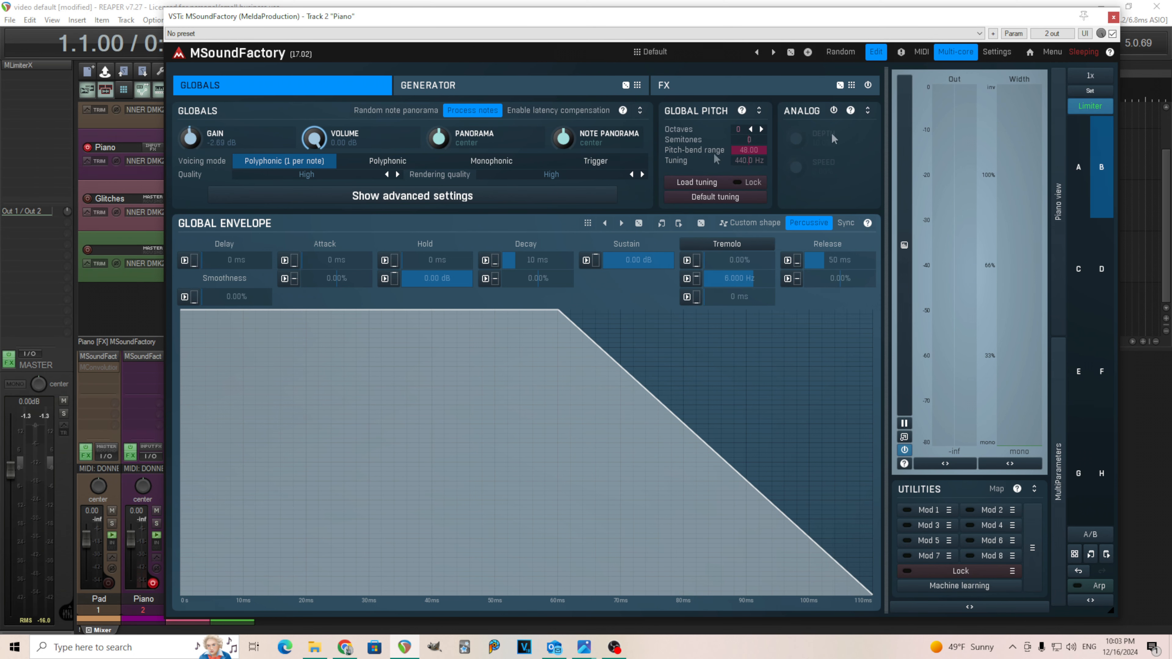
- Add a GranularSampler to the first slot of the generator grid and load its Default preset
click(441, 91)
click(200, 117)
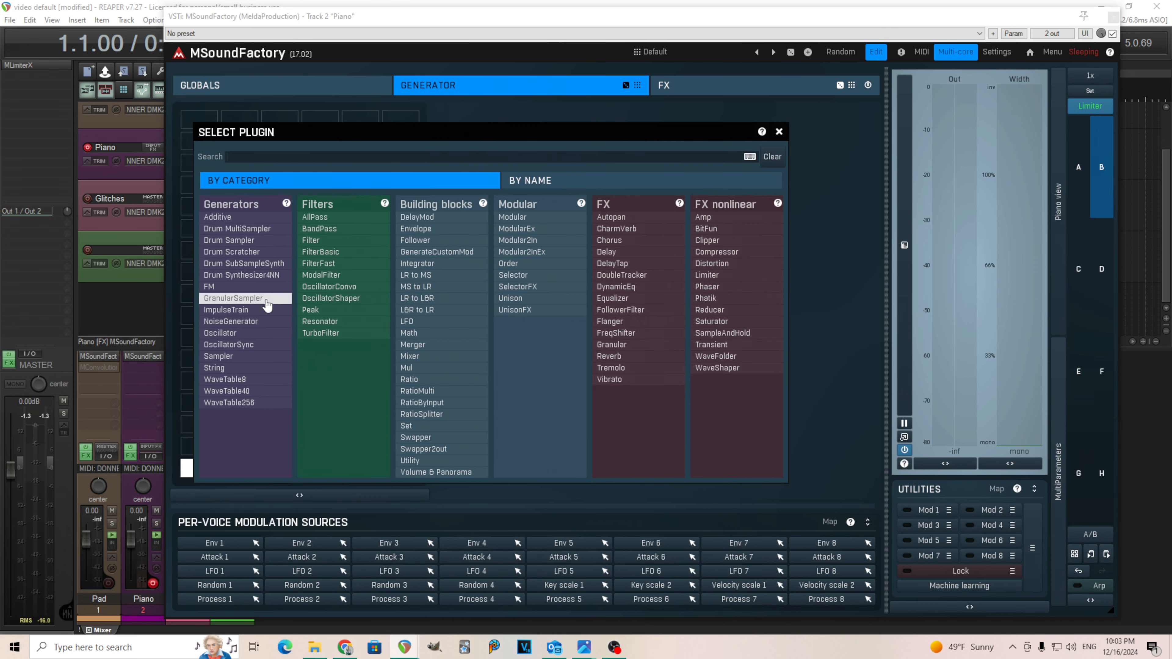
click(233, 298)
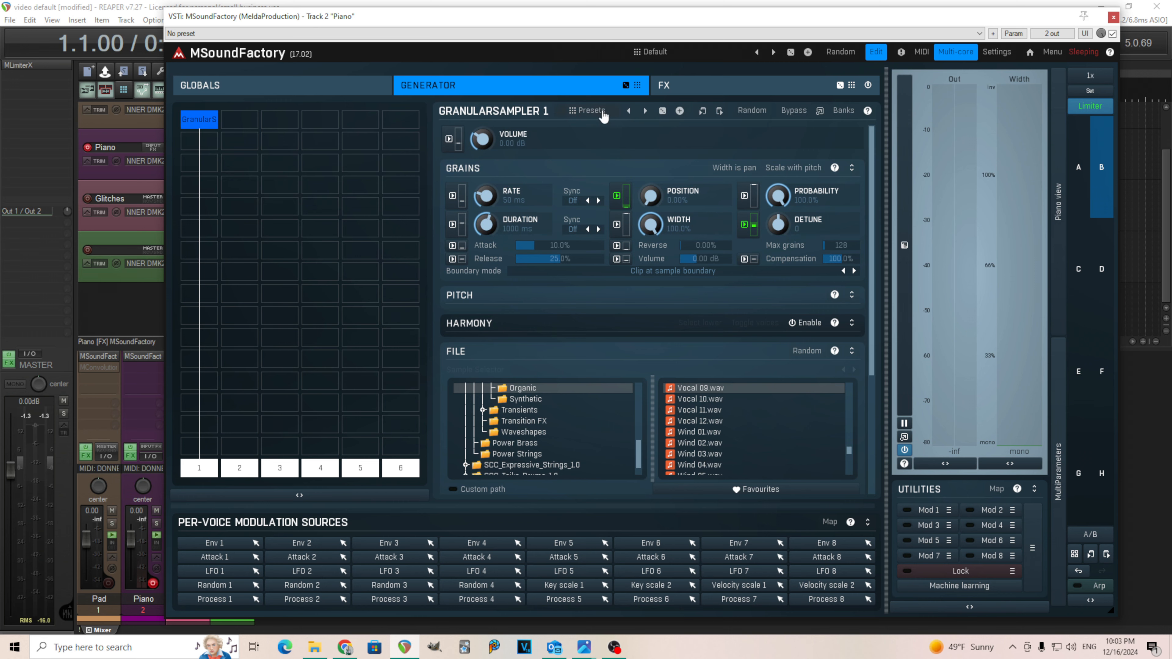
click(592, 111)
click(682, 249)
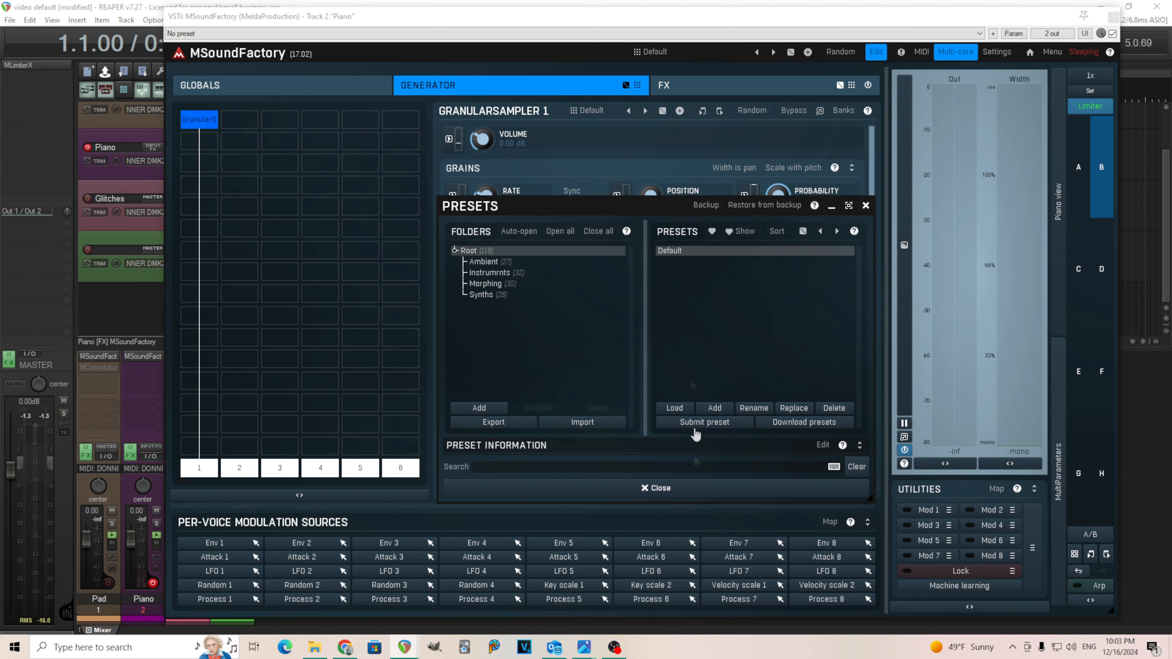
click(692, 491)
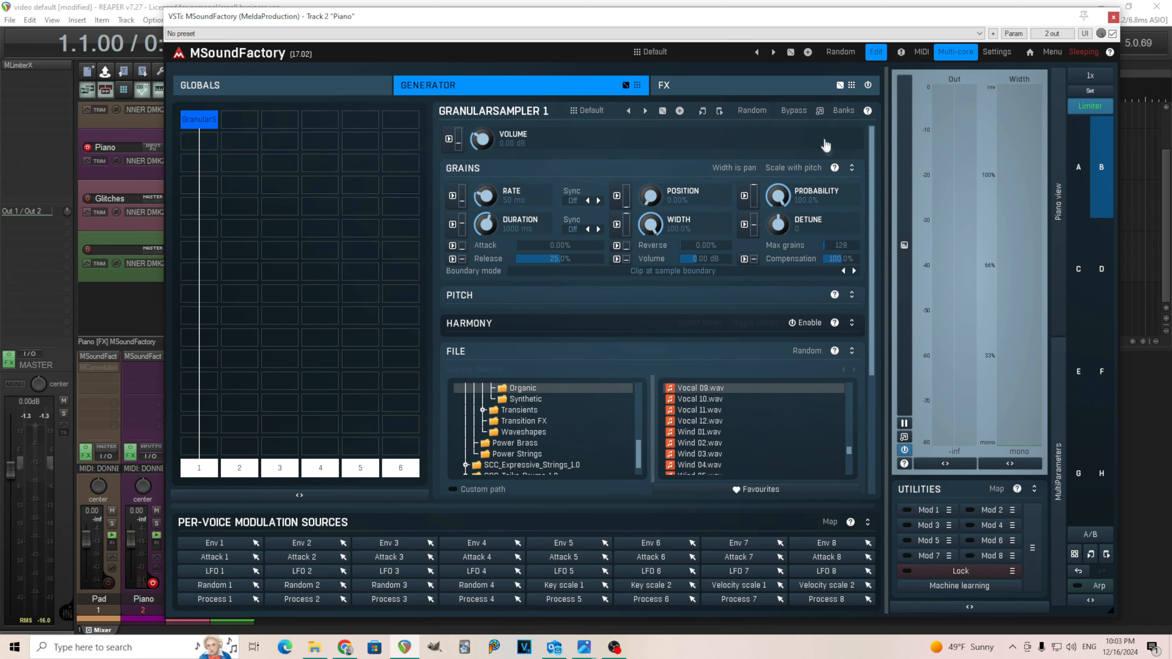
- Show the GranularSampler settings in a separate window and open the Synthetic sample folder under Transients
click(819, 111)
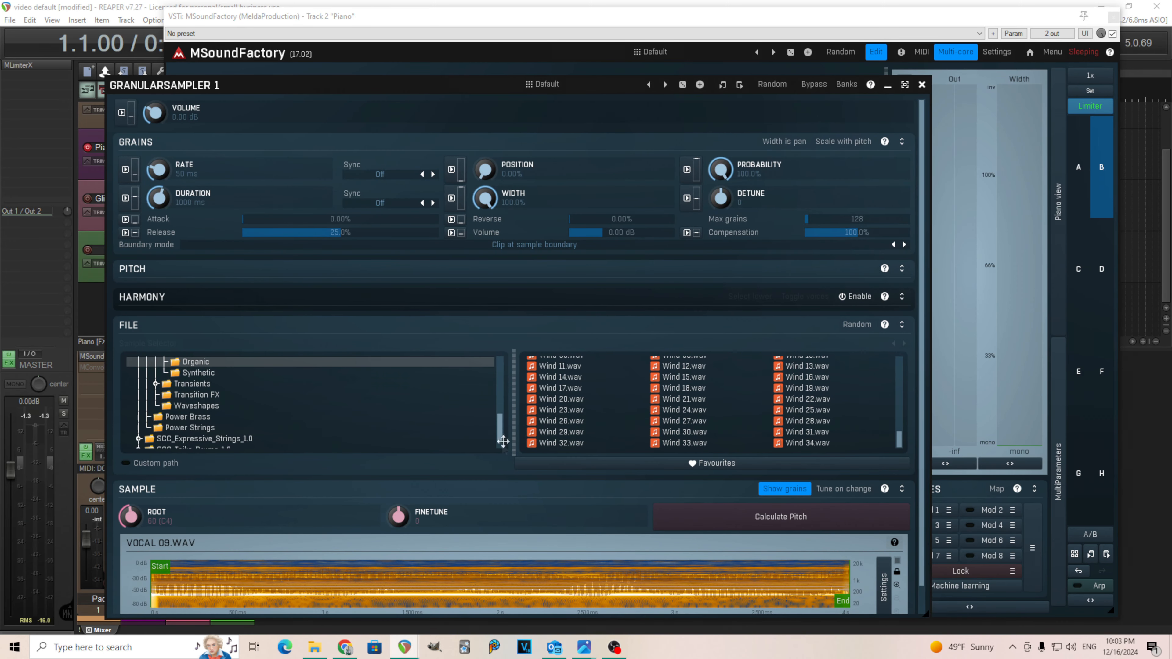
drag(502, 432, 504, 416)
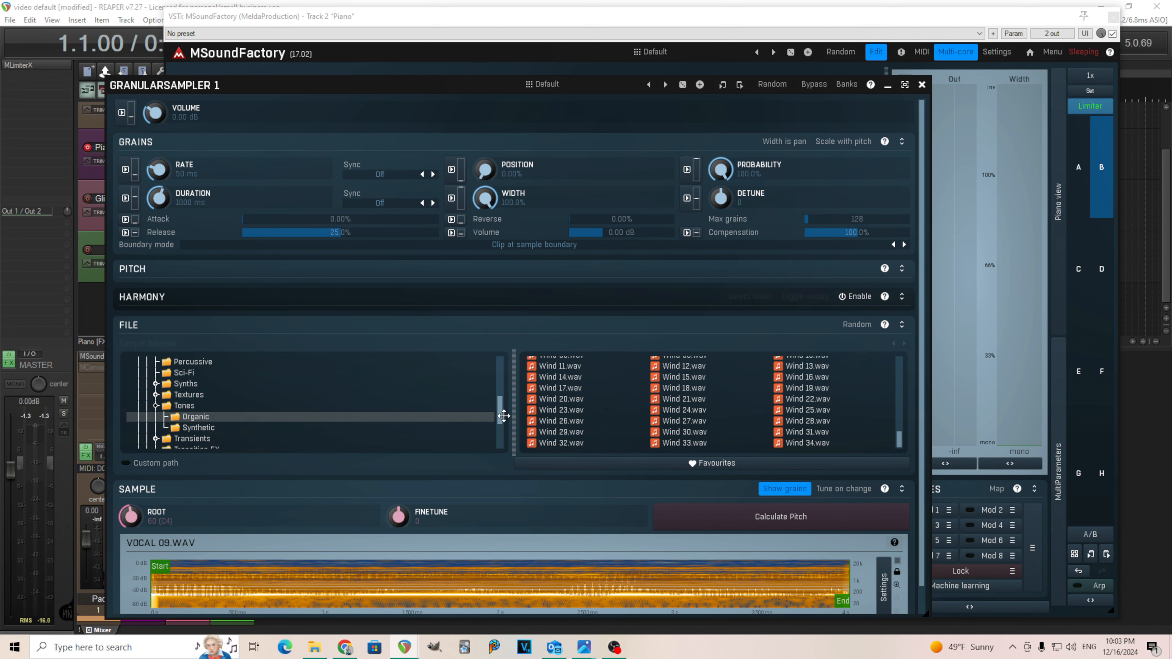
click(156, 415)
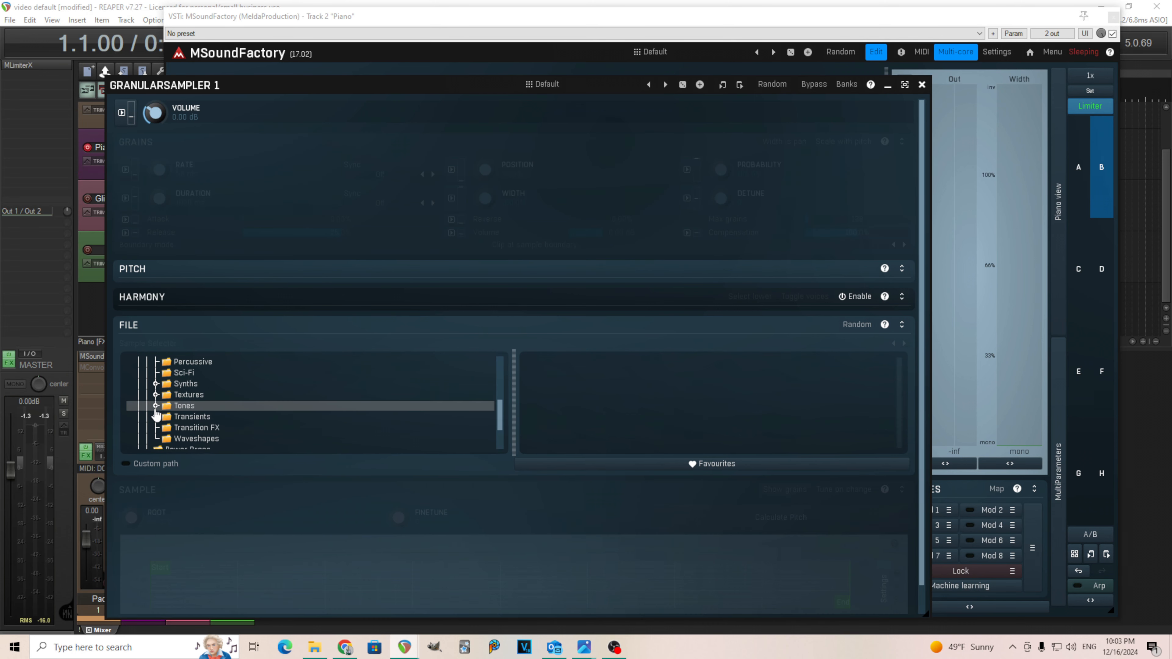
click(156, 417)
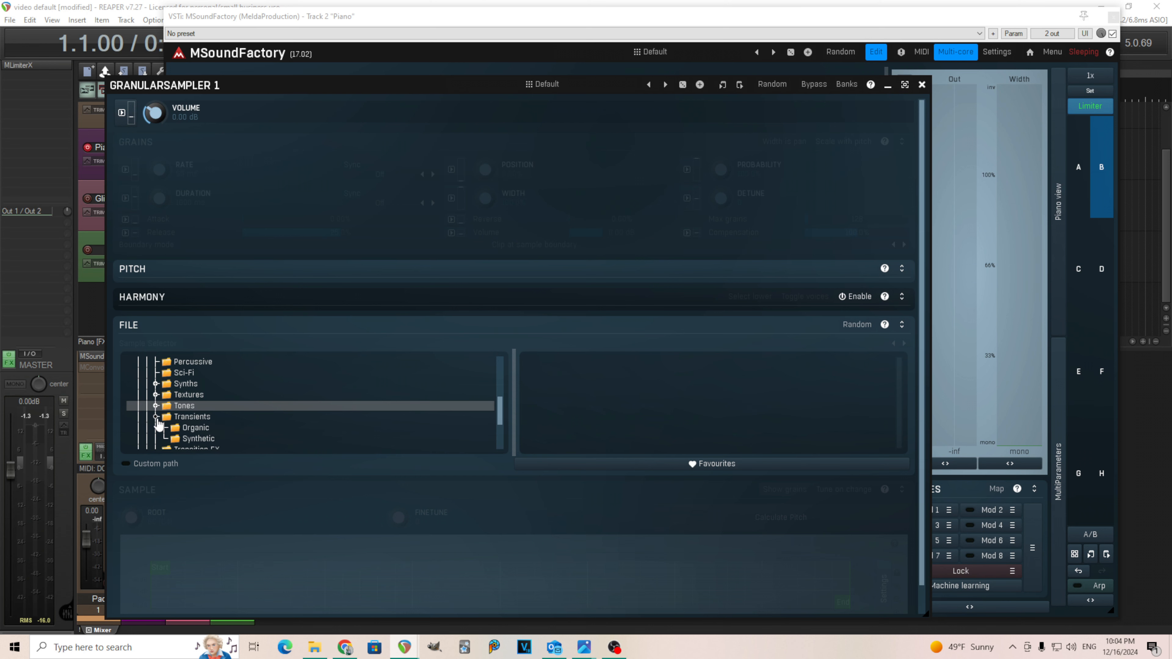
click(198, 439)
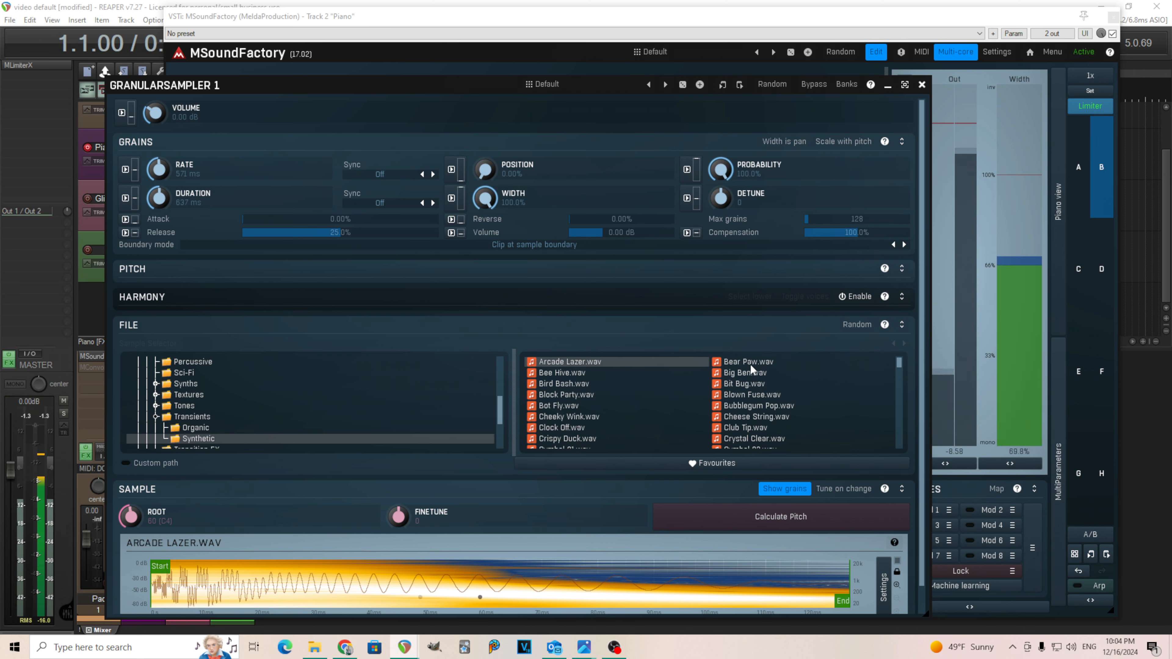
- Set the grain width to 0% and audition the Synthetic transient samples, settling on Cymbal 01.wav
right_click(491, 200)
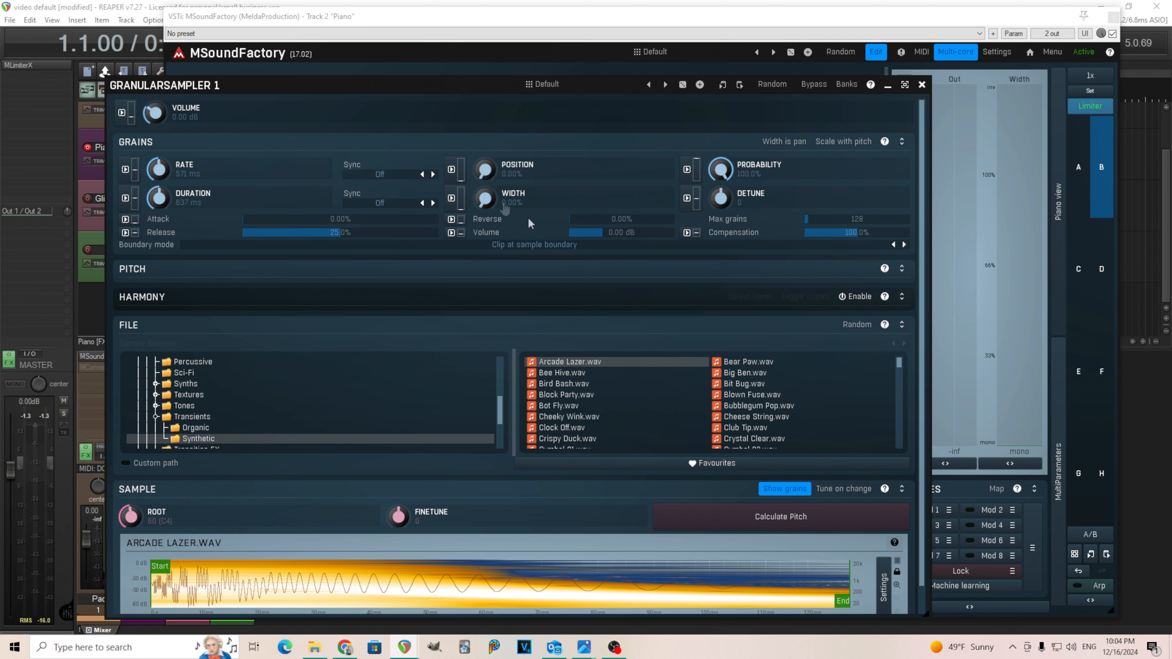
click(759, 373)
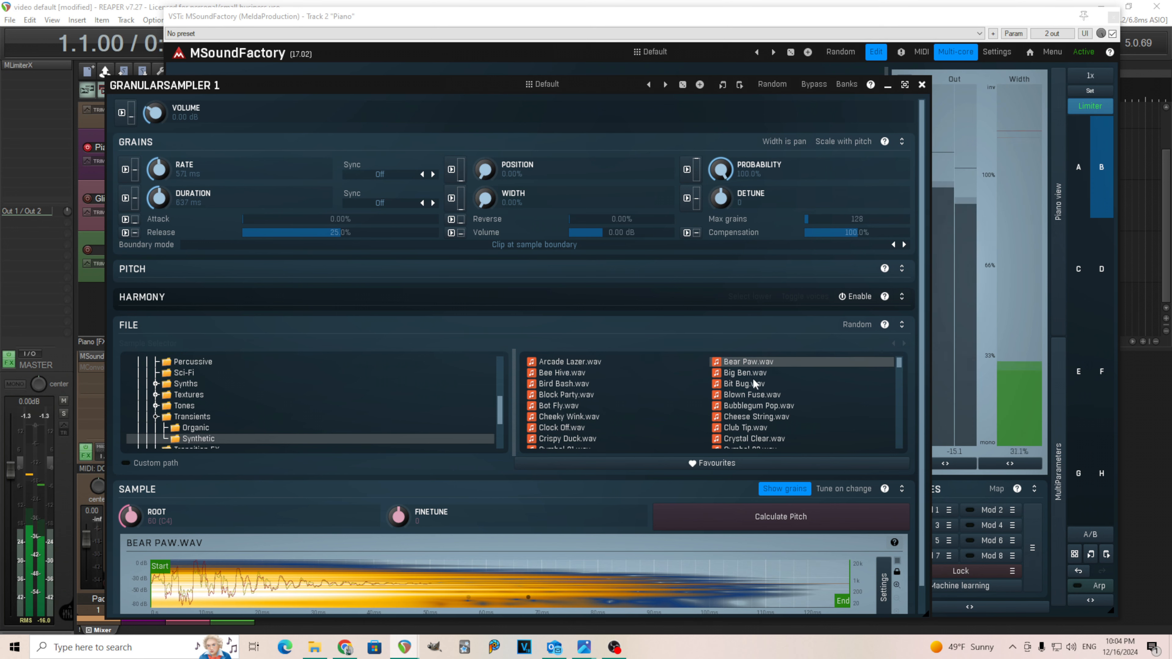
click(752, 409)
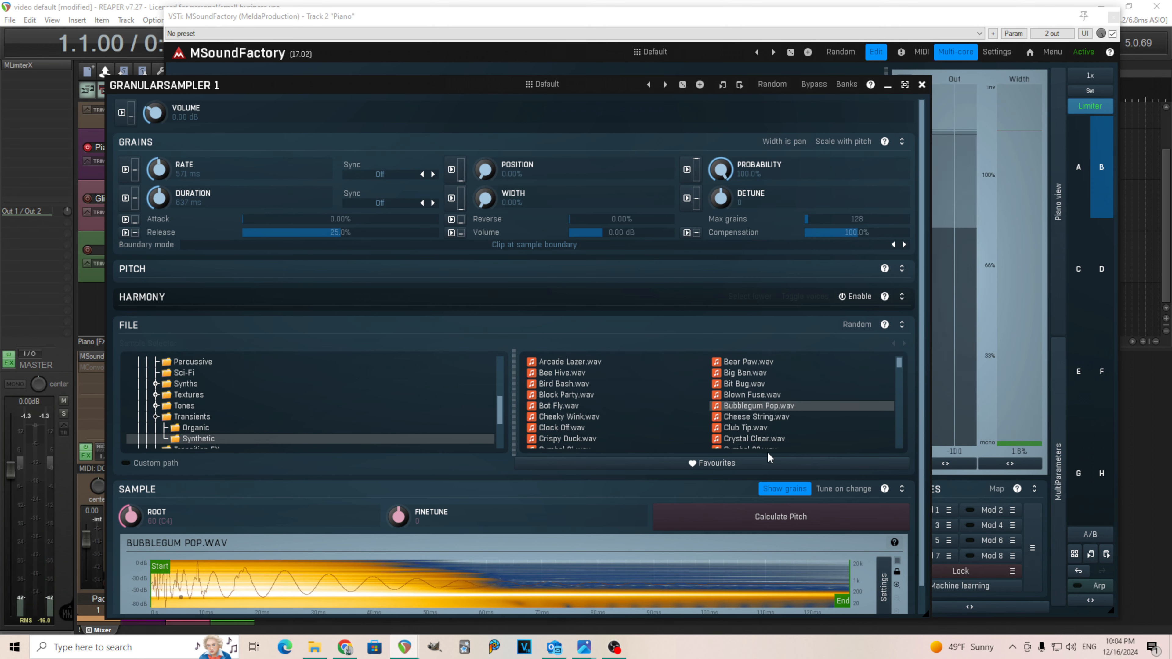
click(764, 427)
click(577, 428)
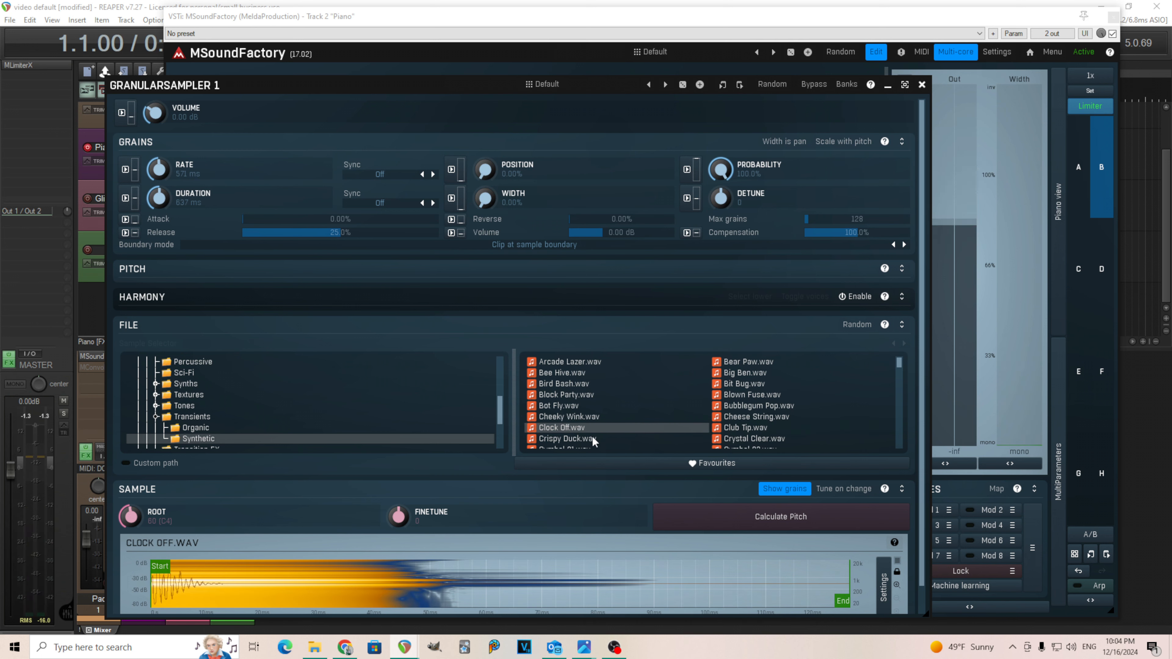
scroll(605, 415, down, 1)
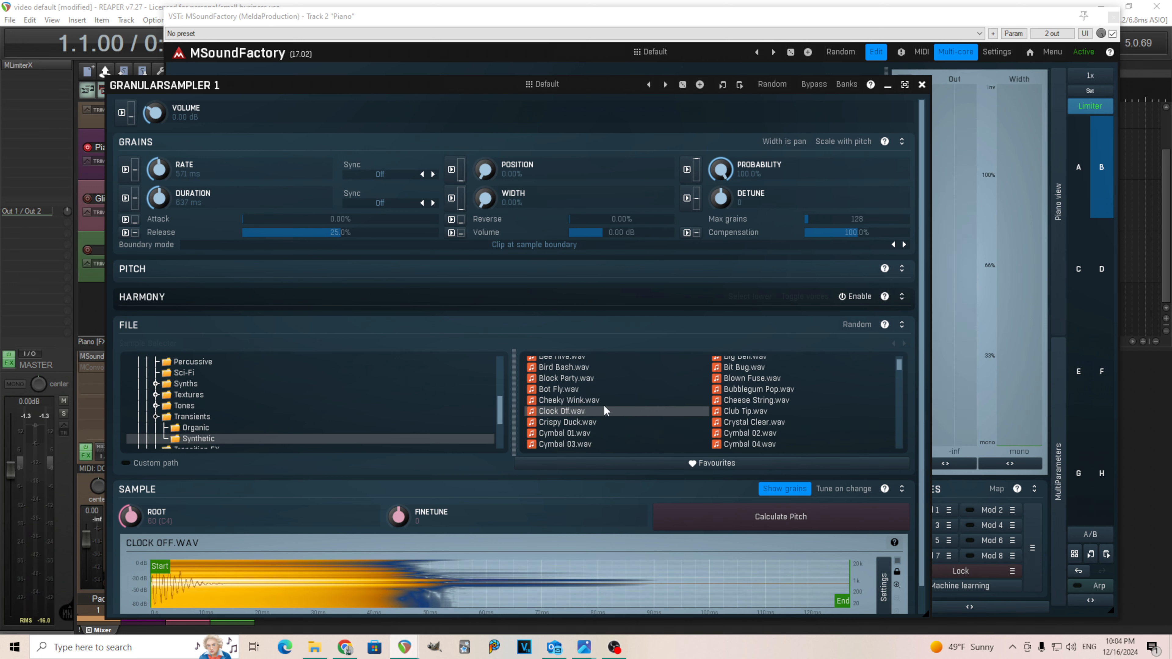
click(596, 421)
click(749, 423)
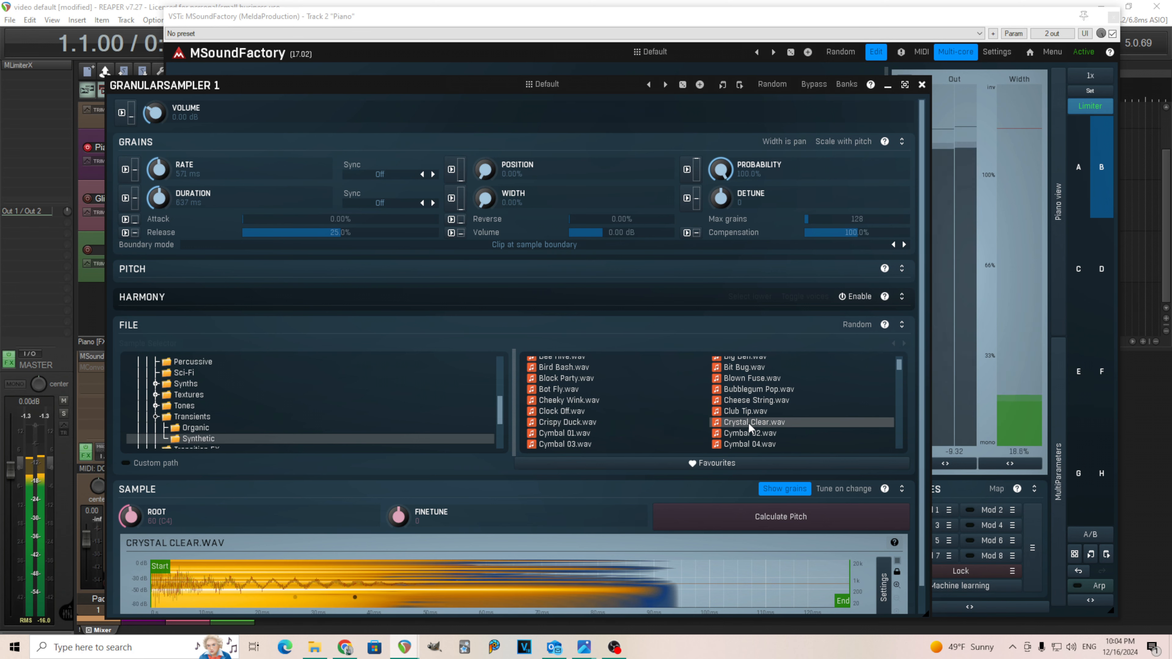
click(750, 432)
click(584, 434)
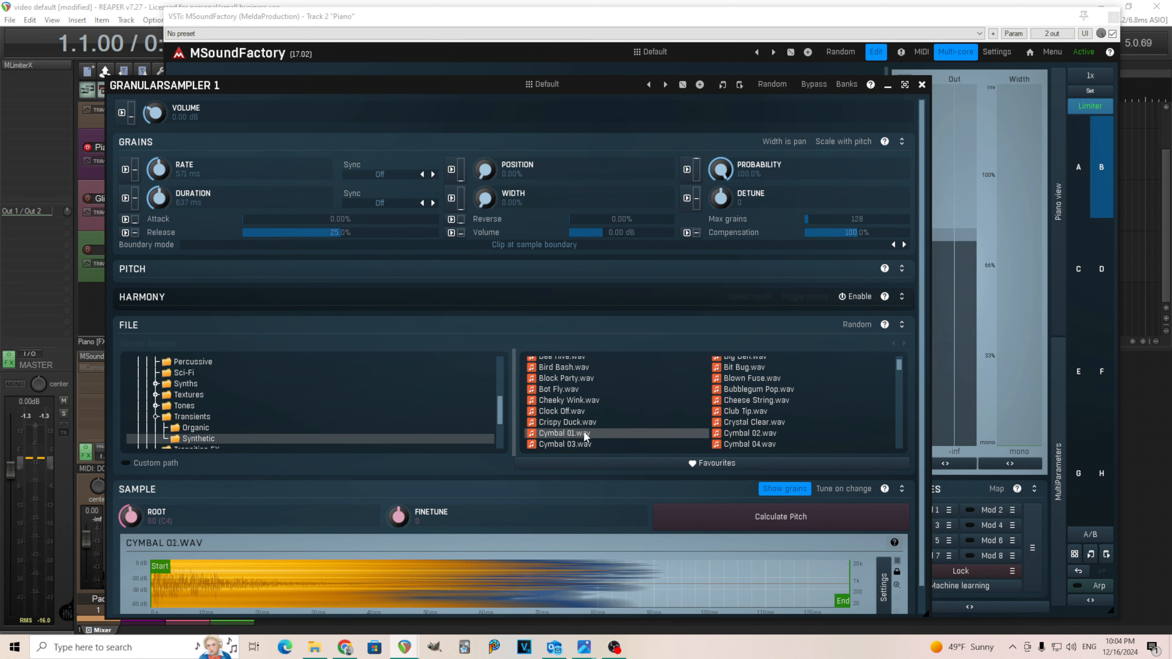
click(587, 442)
scroll(625, 420, down, 1)
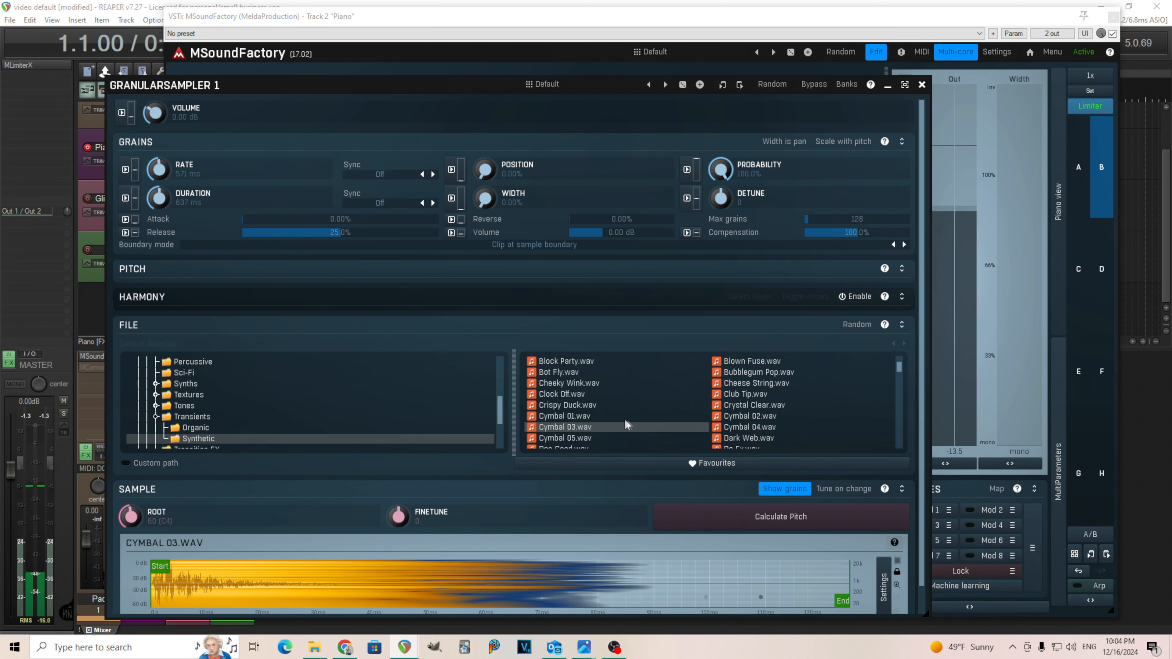
click(602, 415)
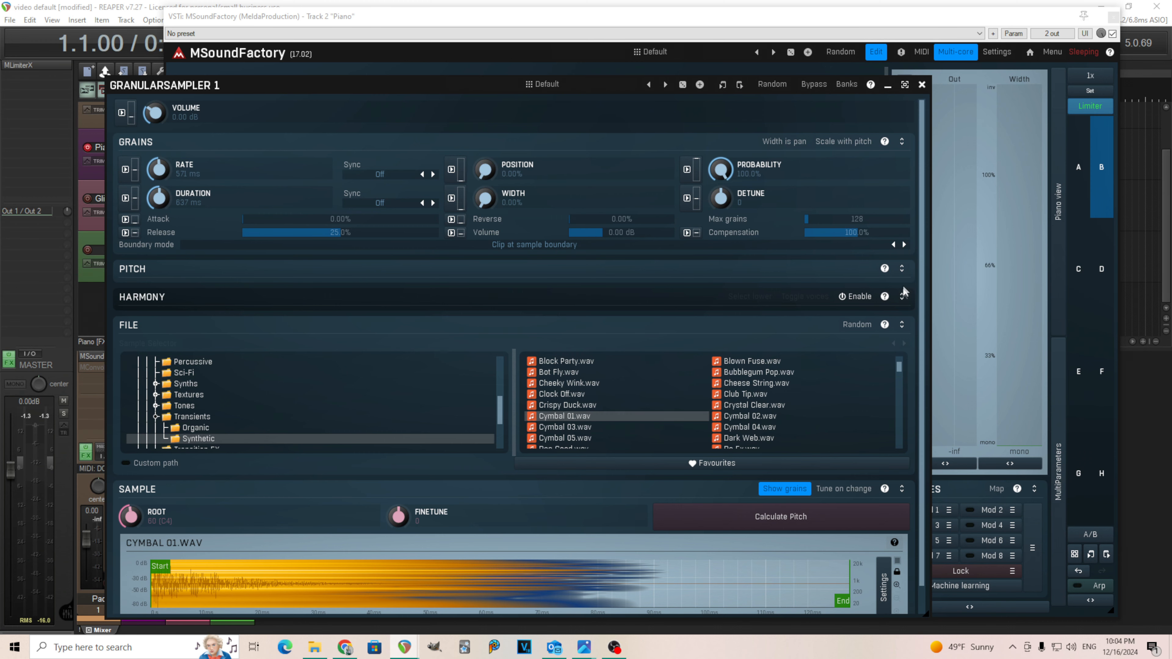
- Expand the sampler's pitch settings and set the pitch mode to Constant
click(903, 272)
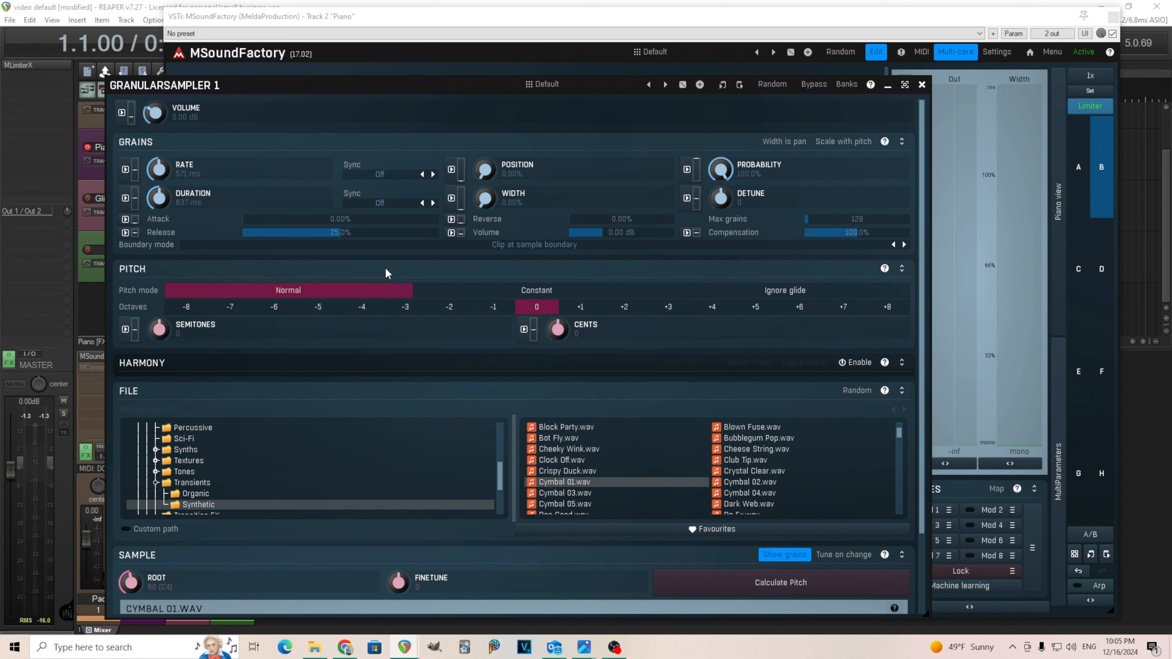
click(501, 295)
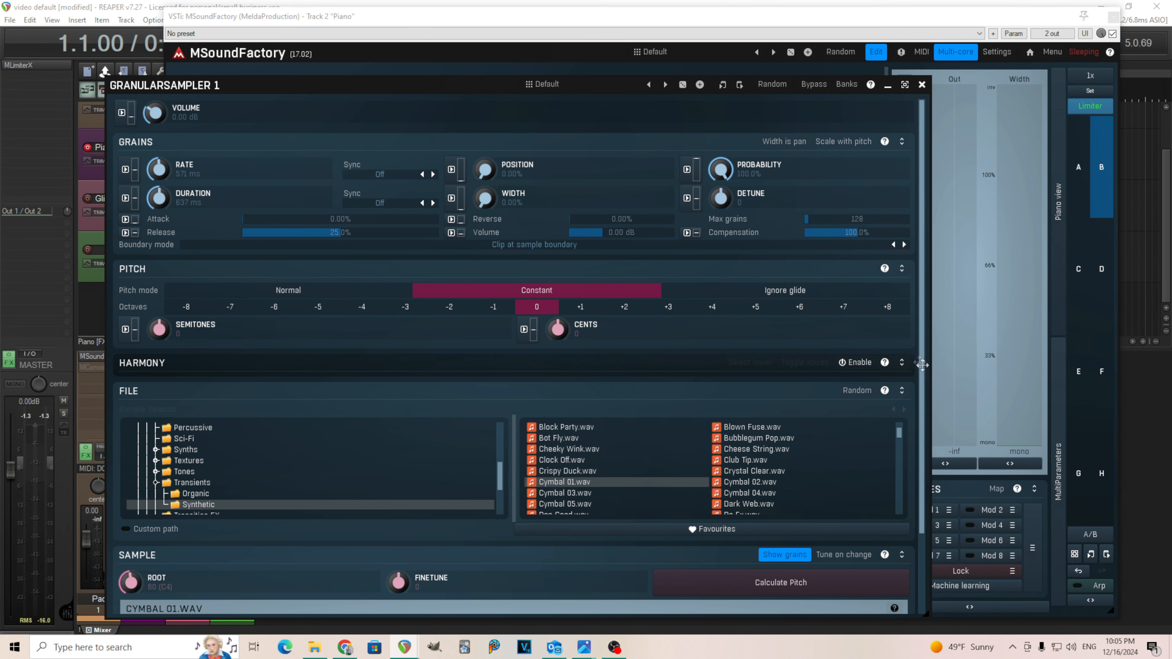
scroll(920, 467, down, 3)
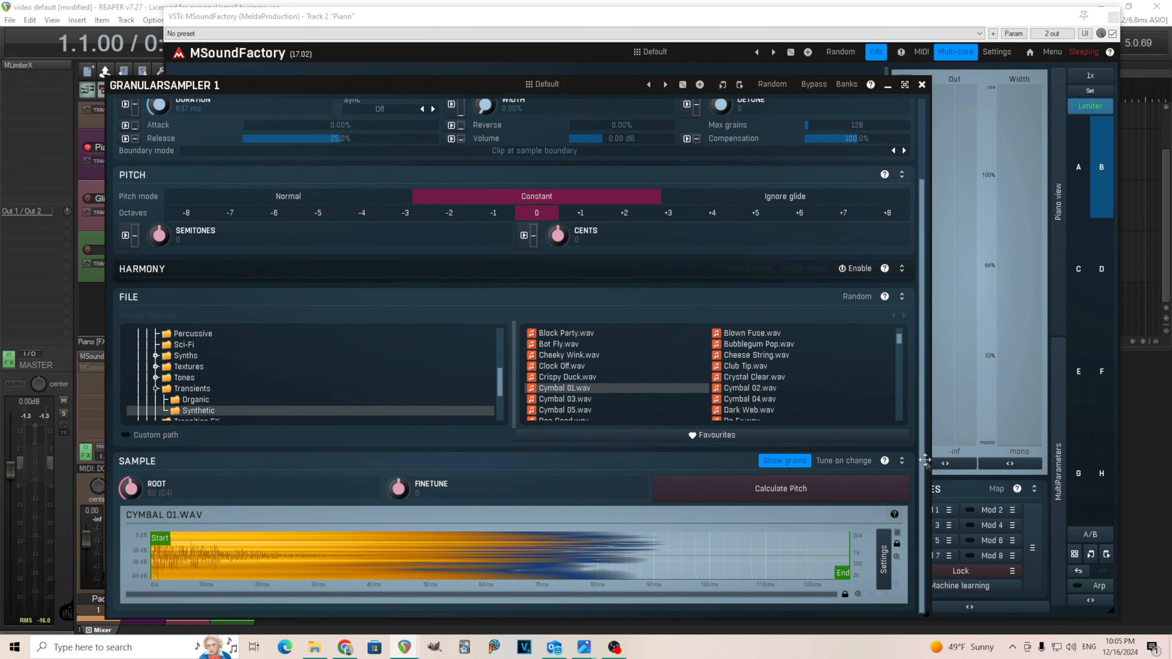
- Set the grain duration to 130 ms
scroll(921, 462, up, 3)
double_click(160, 197)
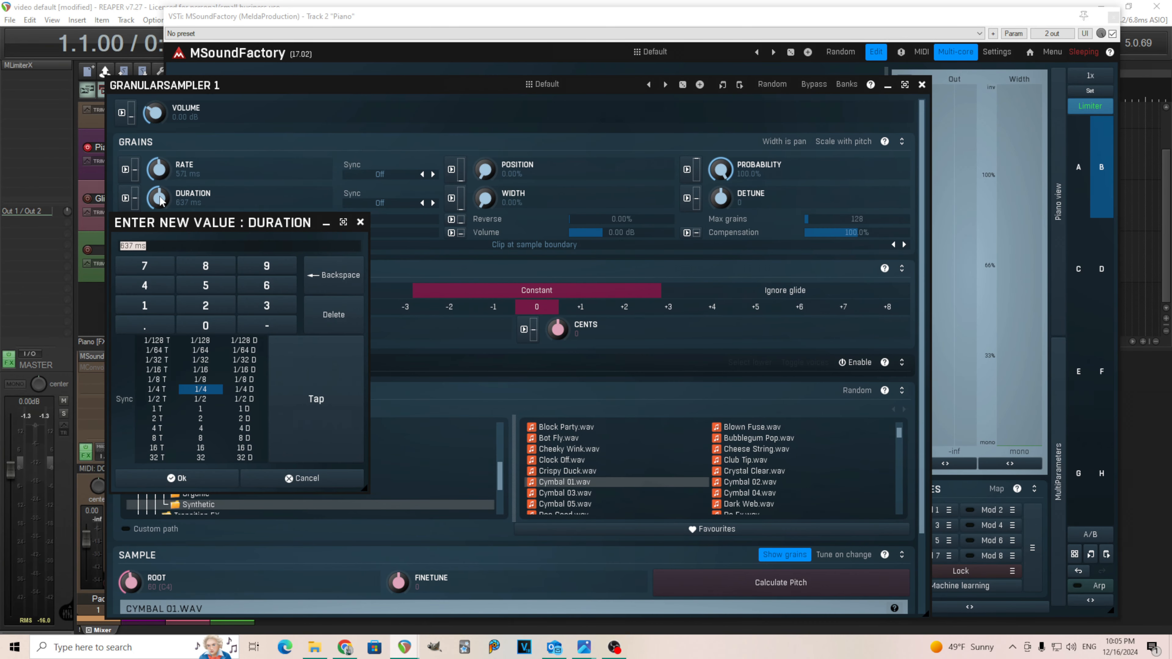
click(144, 305)
click(266, 305)
click(222, 326)
click(228, 479)
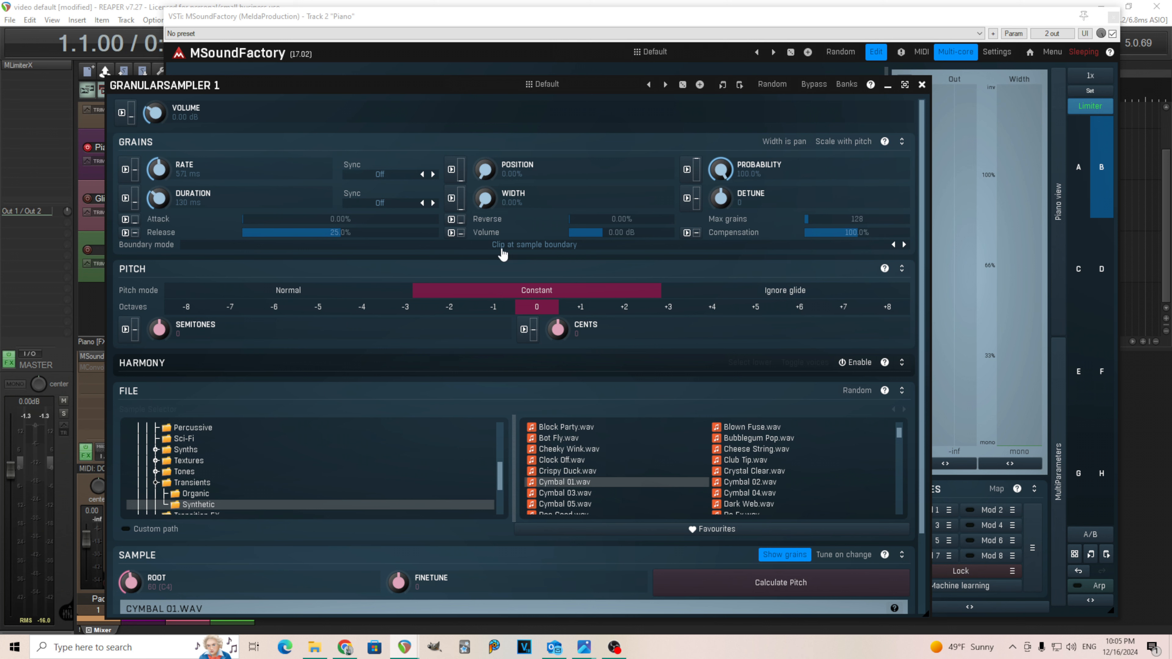
- Set the grains' boundary mode to Flip at sample boundary and raise Reverse to 100%
click(567, 250)
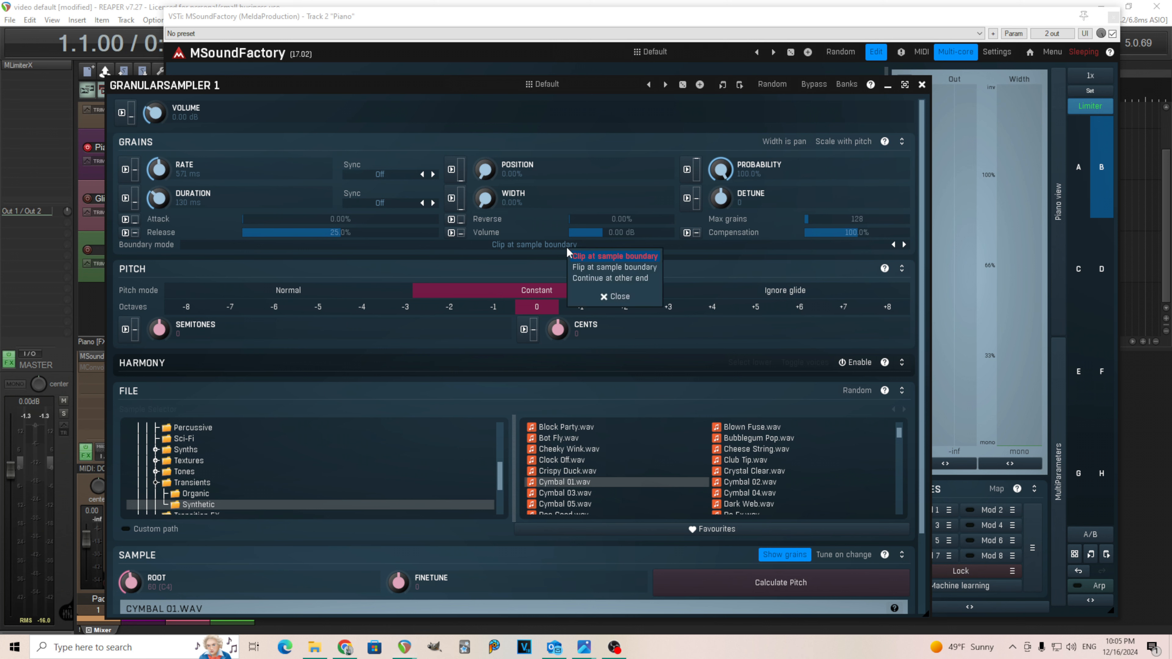
click(624, 272)
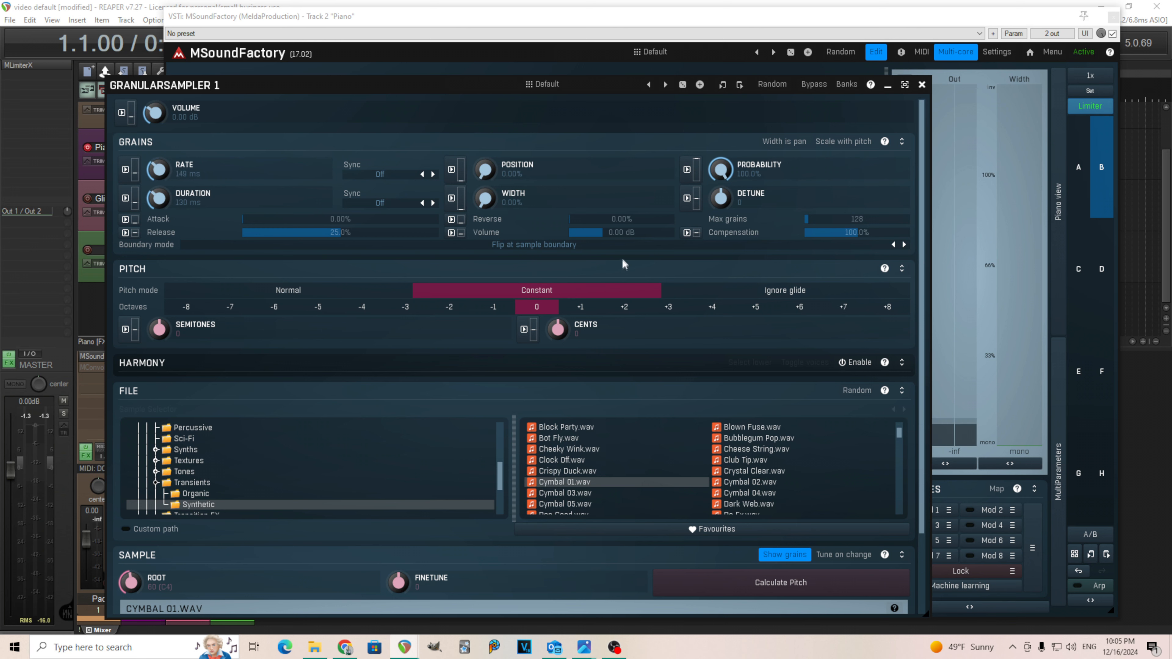
drag(606, 223, 606, 223)
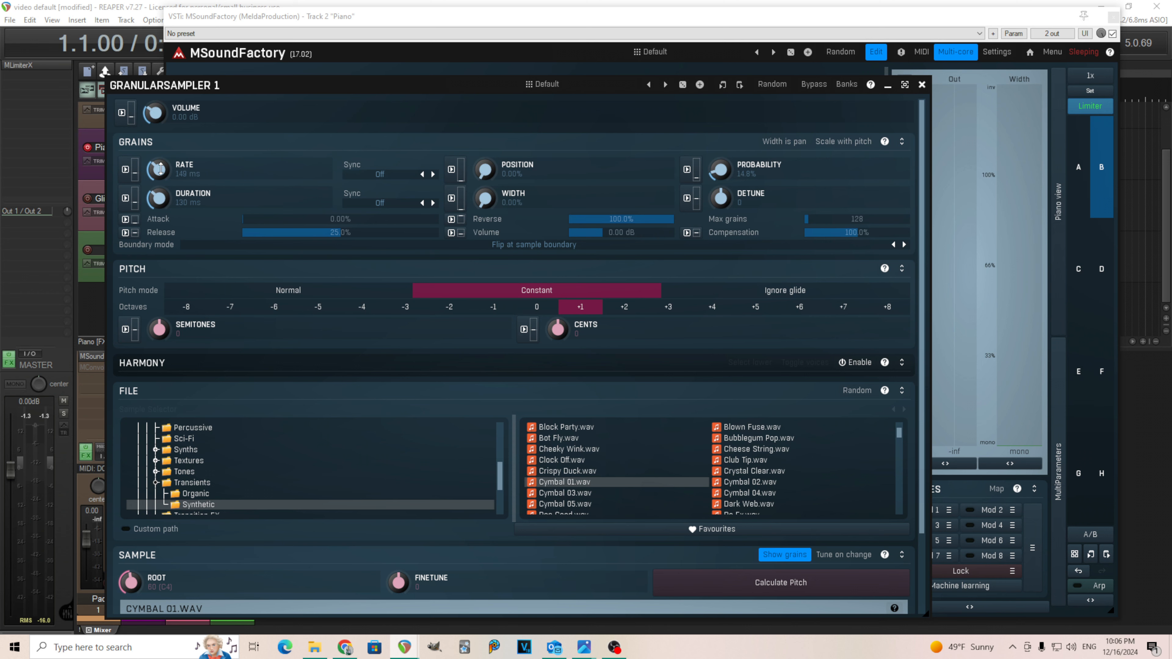
- Assign Random 1 as the modulation source for the grain rate and adjust the modulation depth
click(125, 169)
click(771, 318)
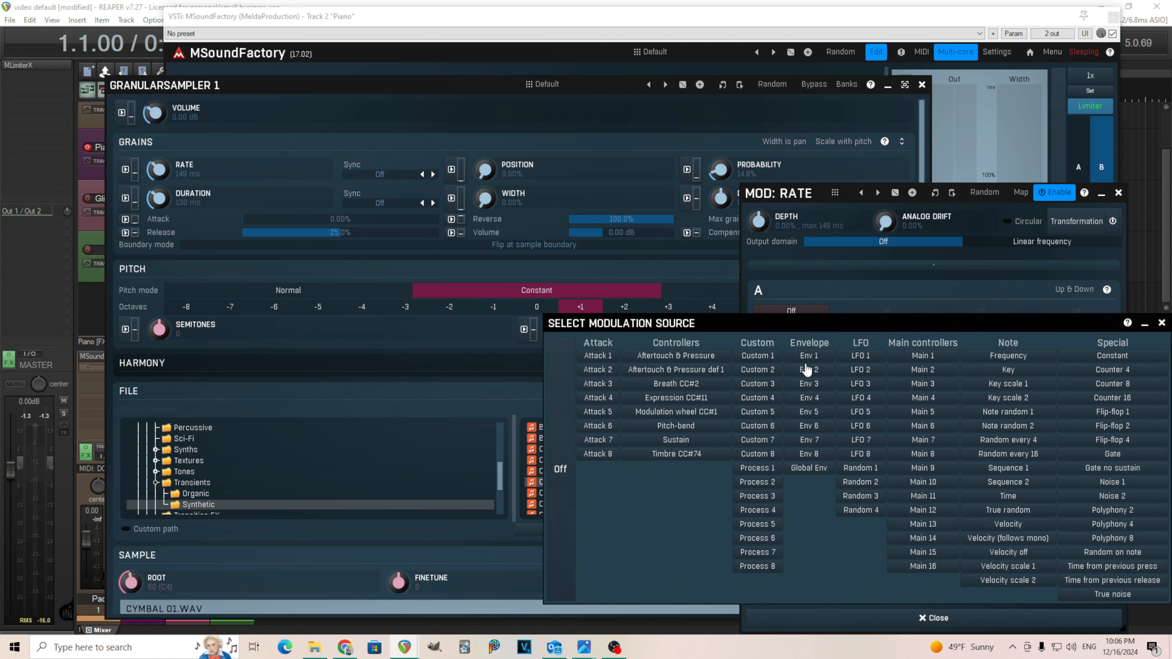
click(871, 472)
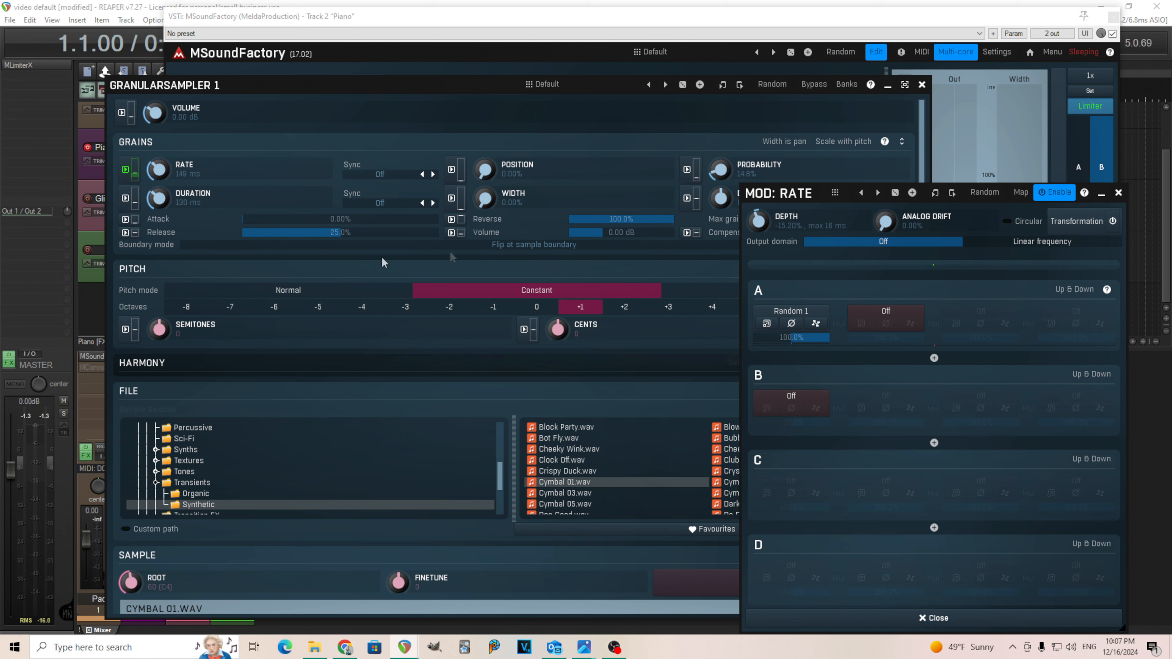
double_click(753, 220)
click(1119, 194)
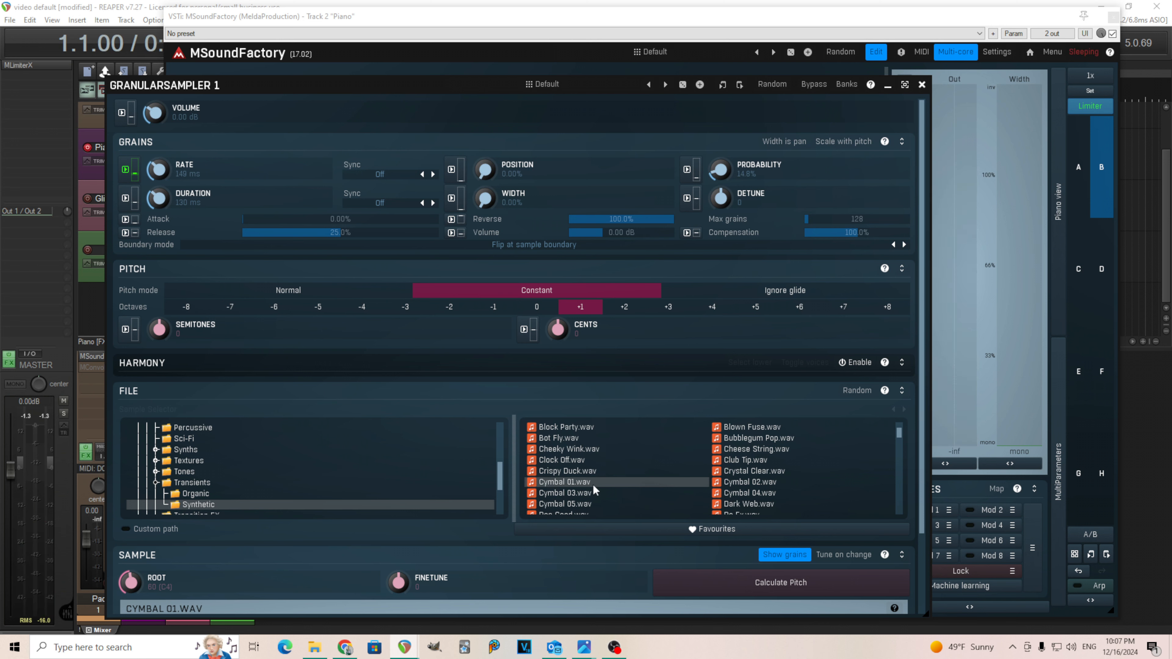
- Audition samples in the Synthetic transients folder, load Crystal Clear.wav and inspect its waveform
click(741, 480)
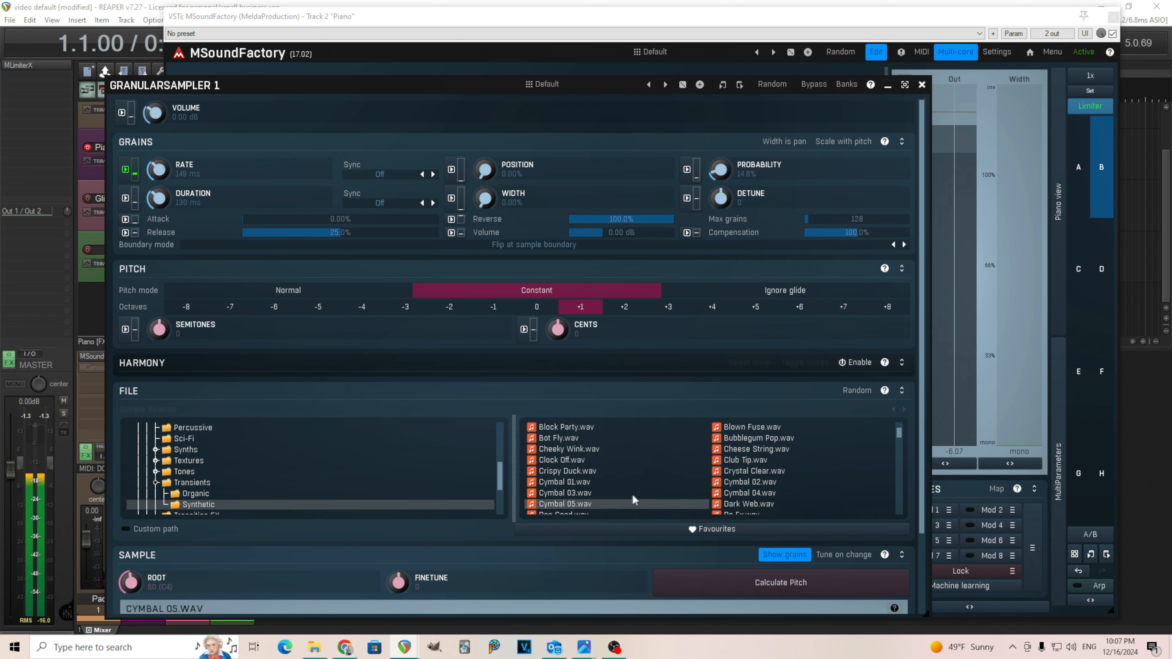
click(741, 471)
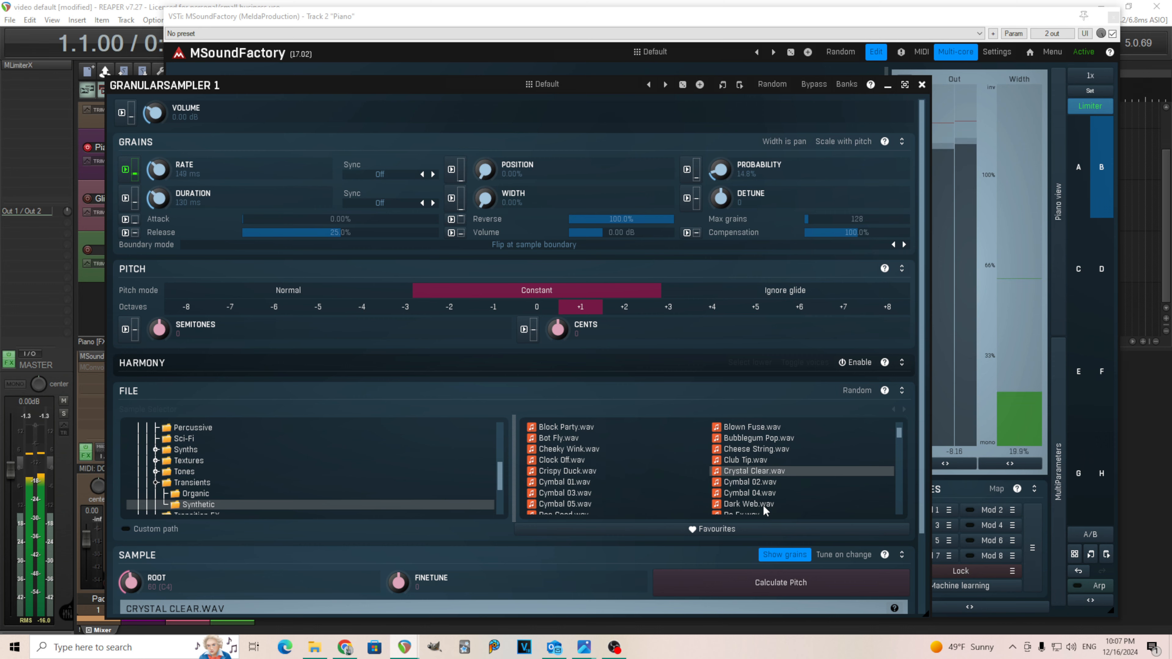
drag(922, 472, 922, 605)
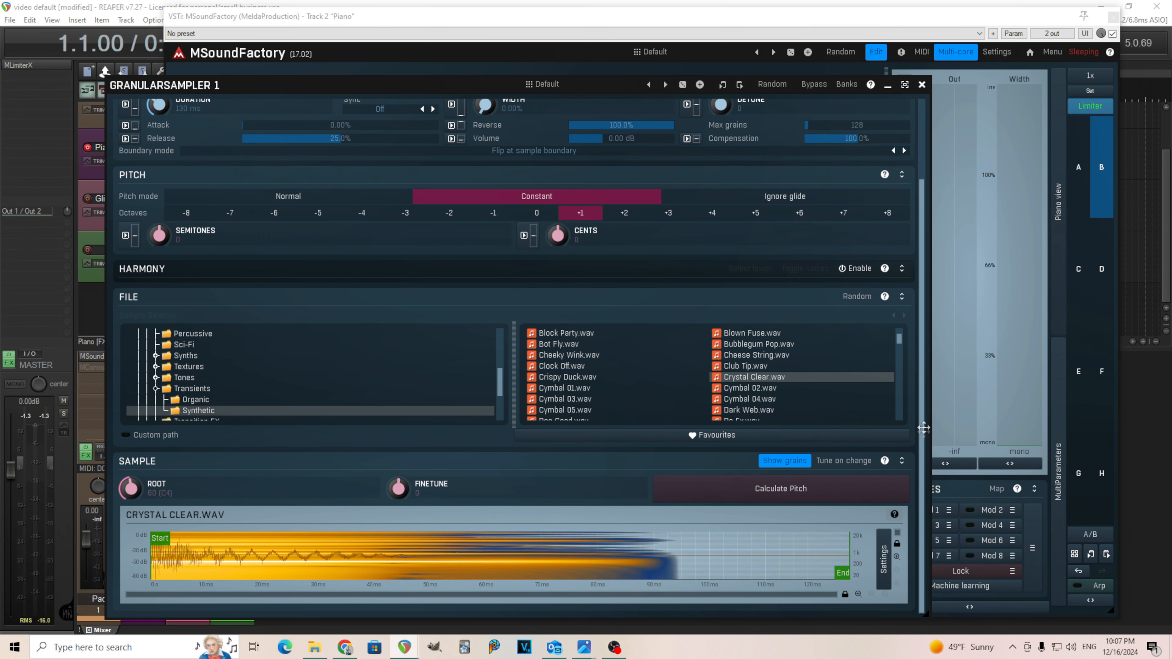
drag(921, 419, 935, 270)
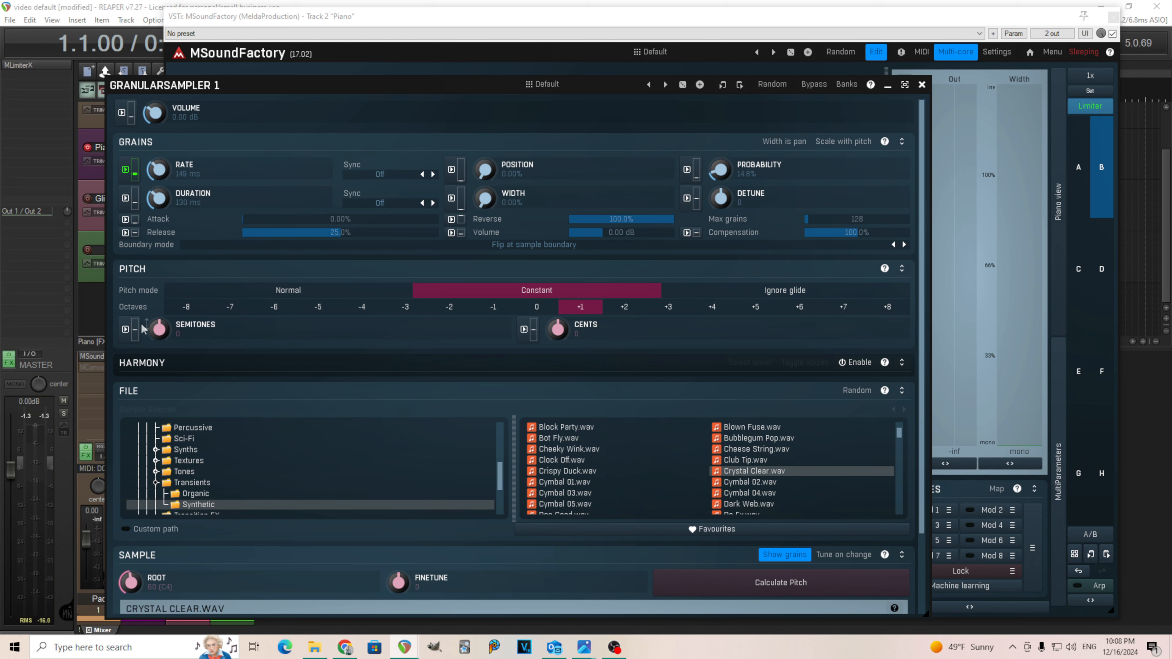
- Modulate the sampler's semitones with Random 1 in Up & Down mode at 25.6% depth, and close the enlarged sampler editor
click(125, 329)
click(779, 321)
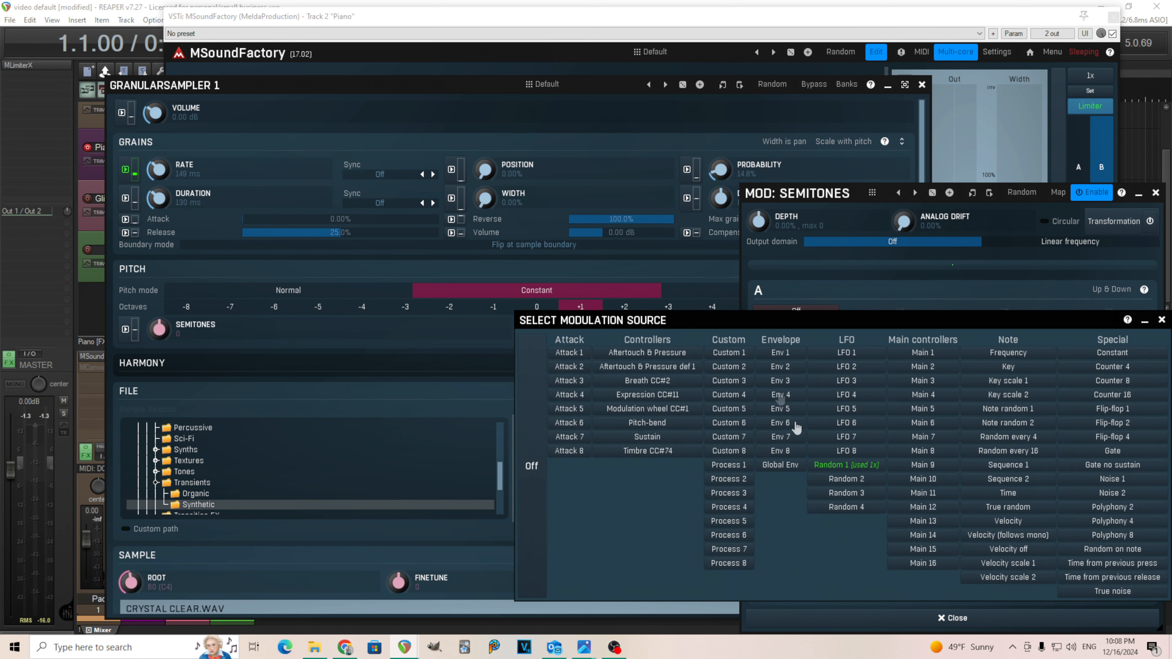
click(847, 465)
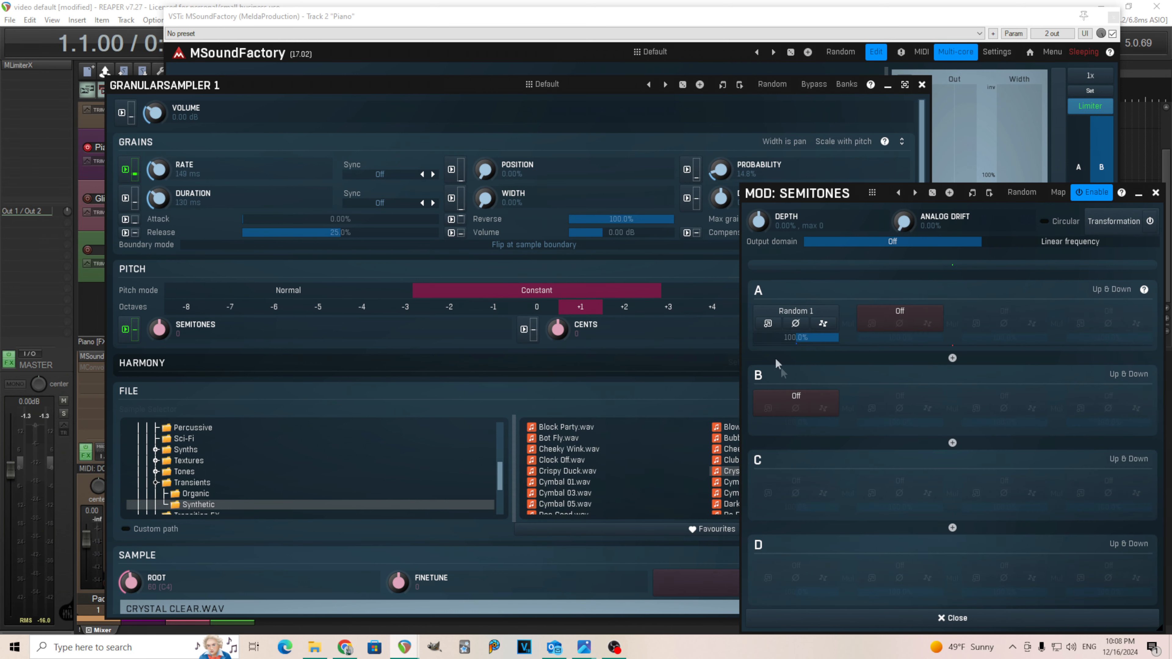
click(767, 324)
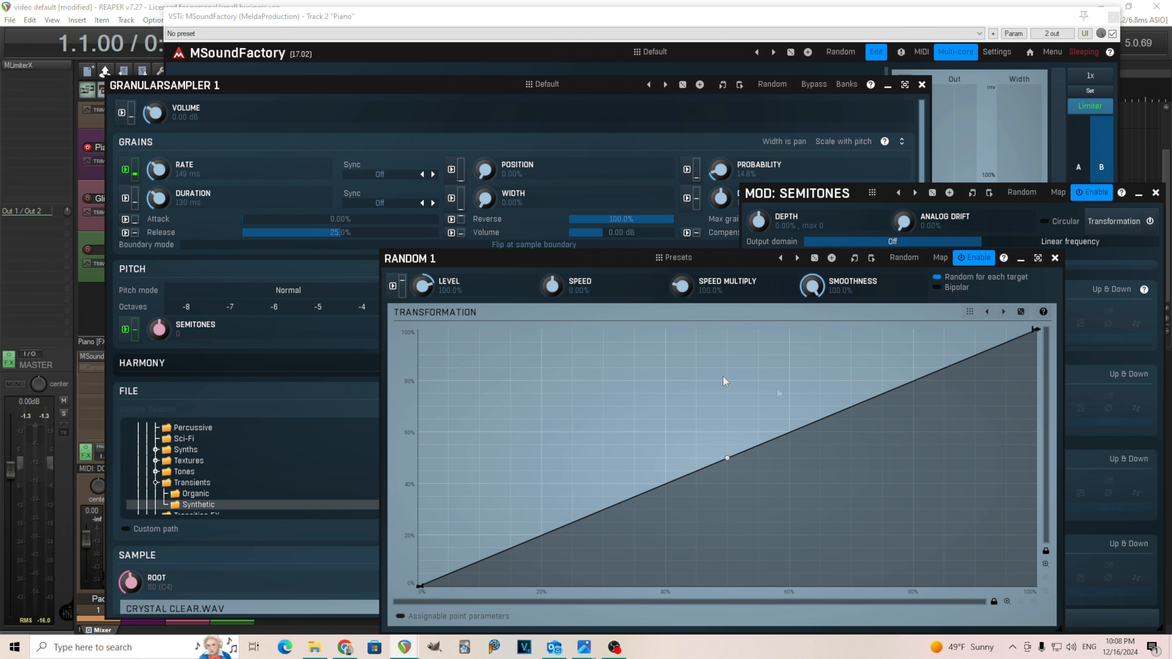
click(1054, 259)
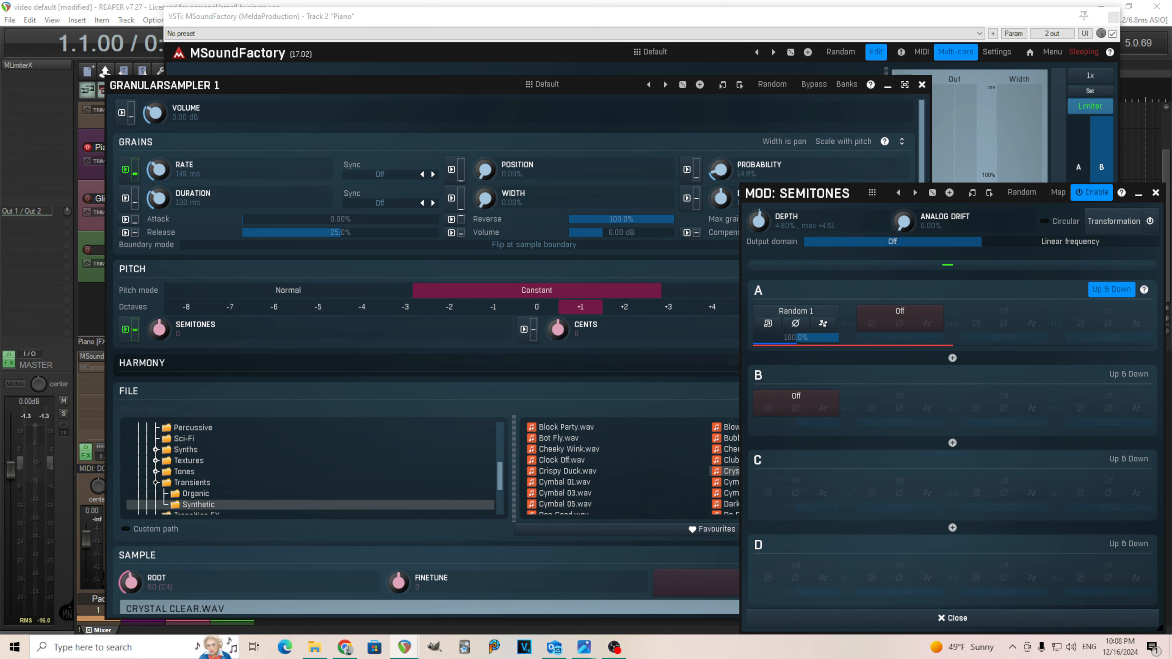
drag(759, 221, 758, 209)
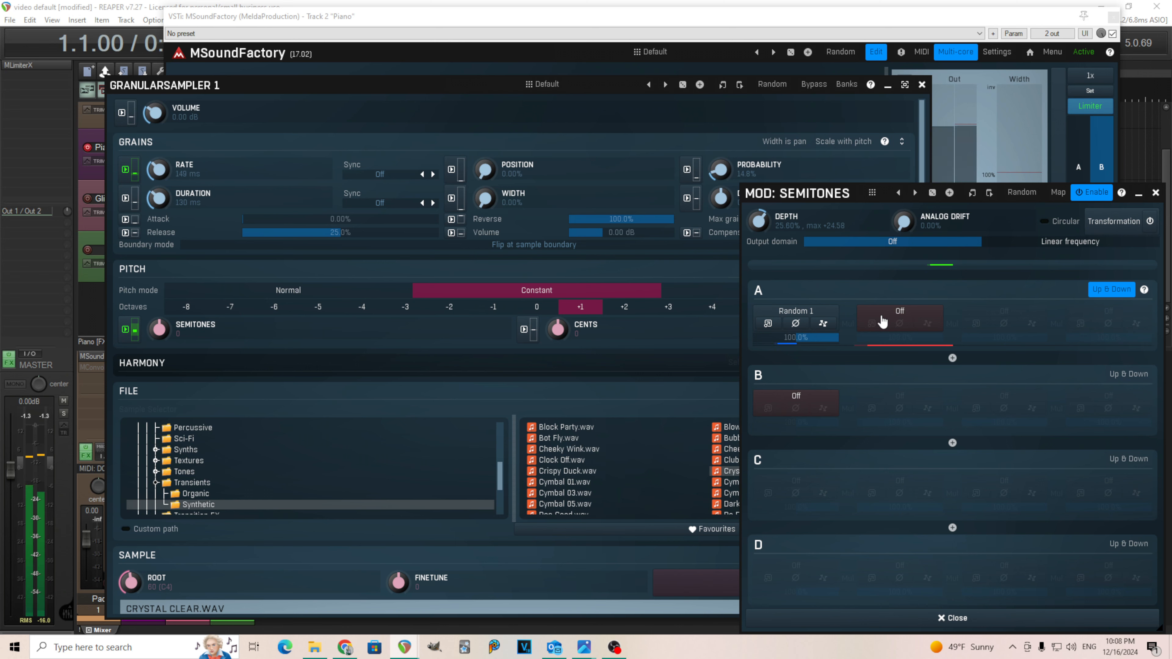
click(1156, 193)
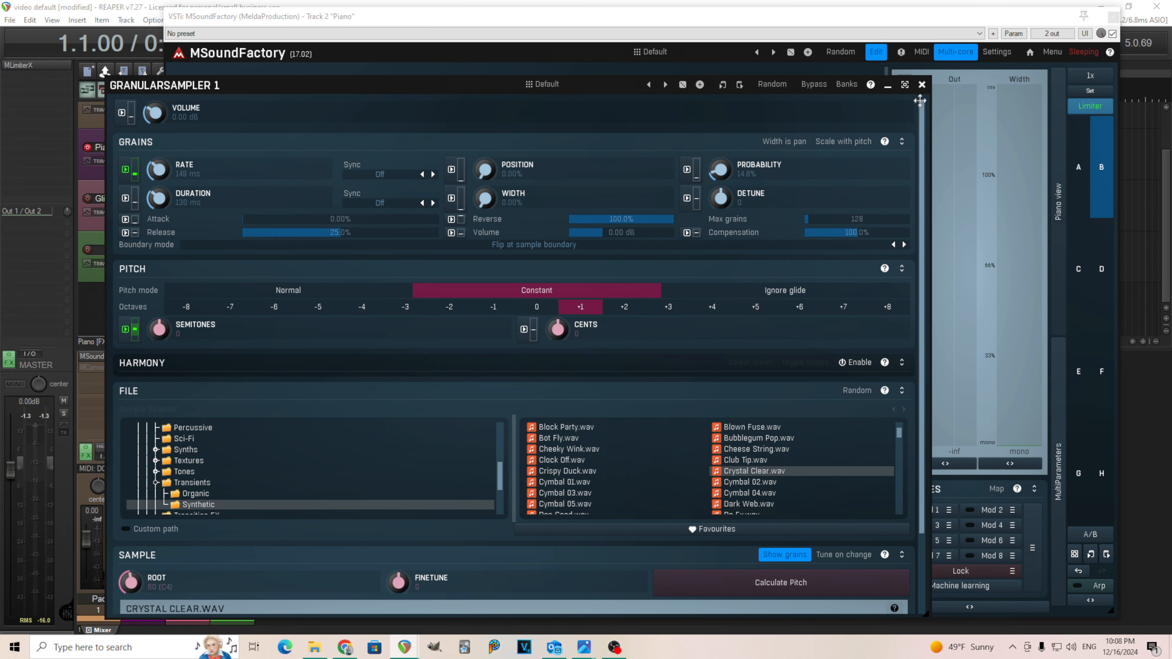
click(922, 85)
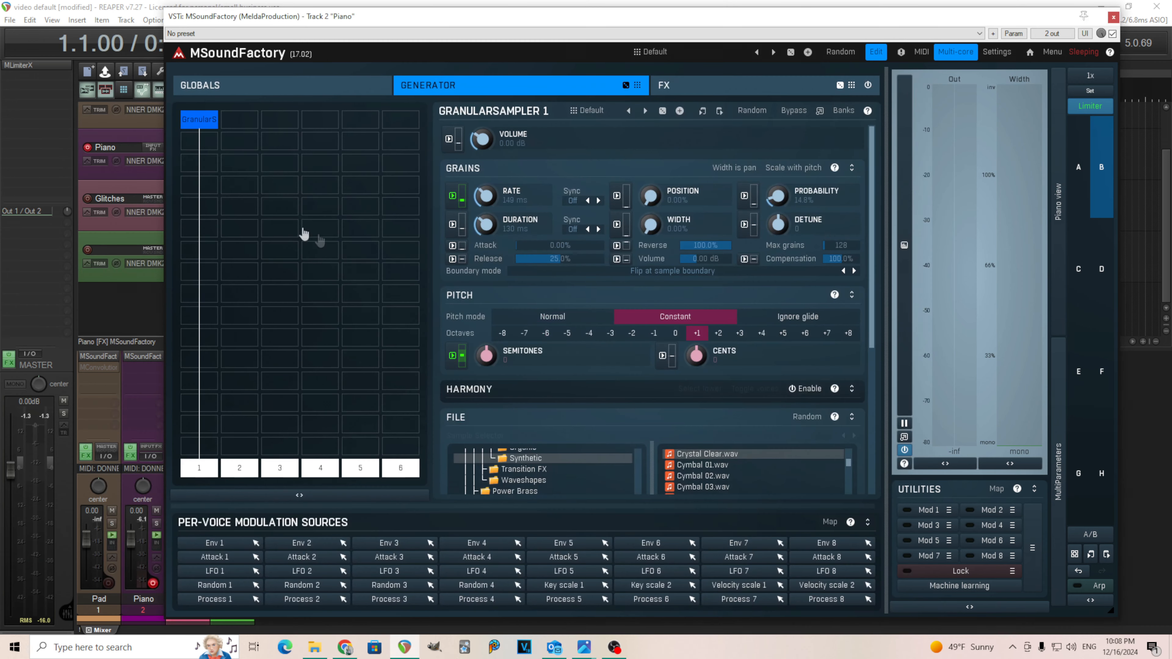
- Copy the granular sampler and paste the copy into the first slot of column 2
right_click(207, 121)
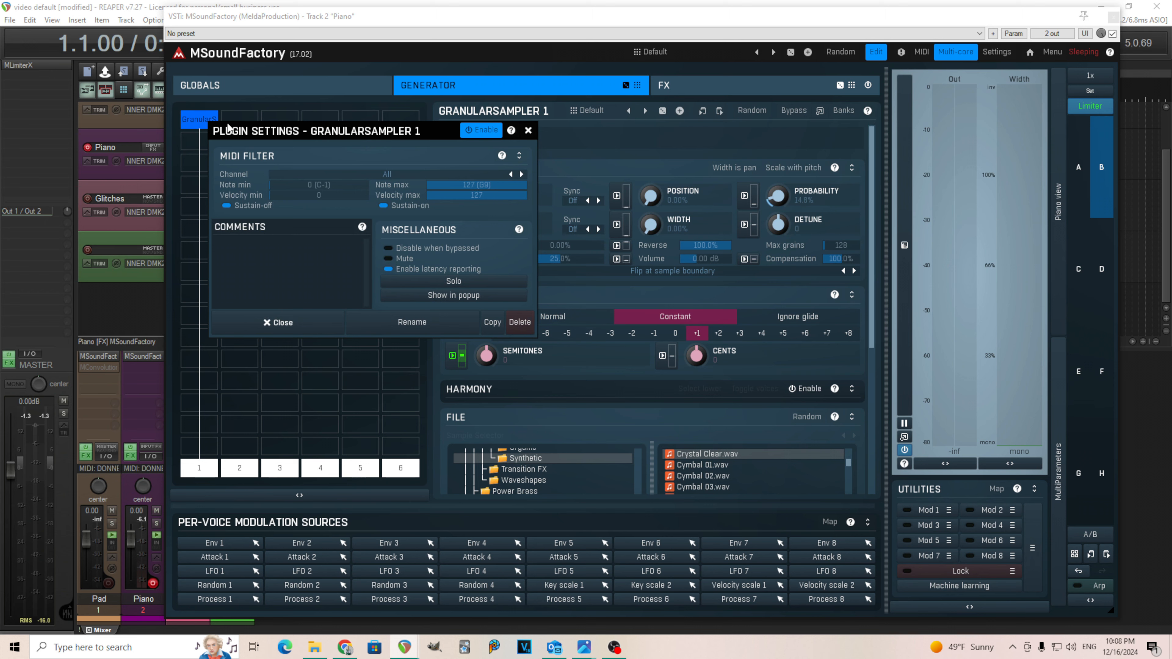
click(529, 130)
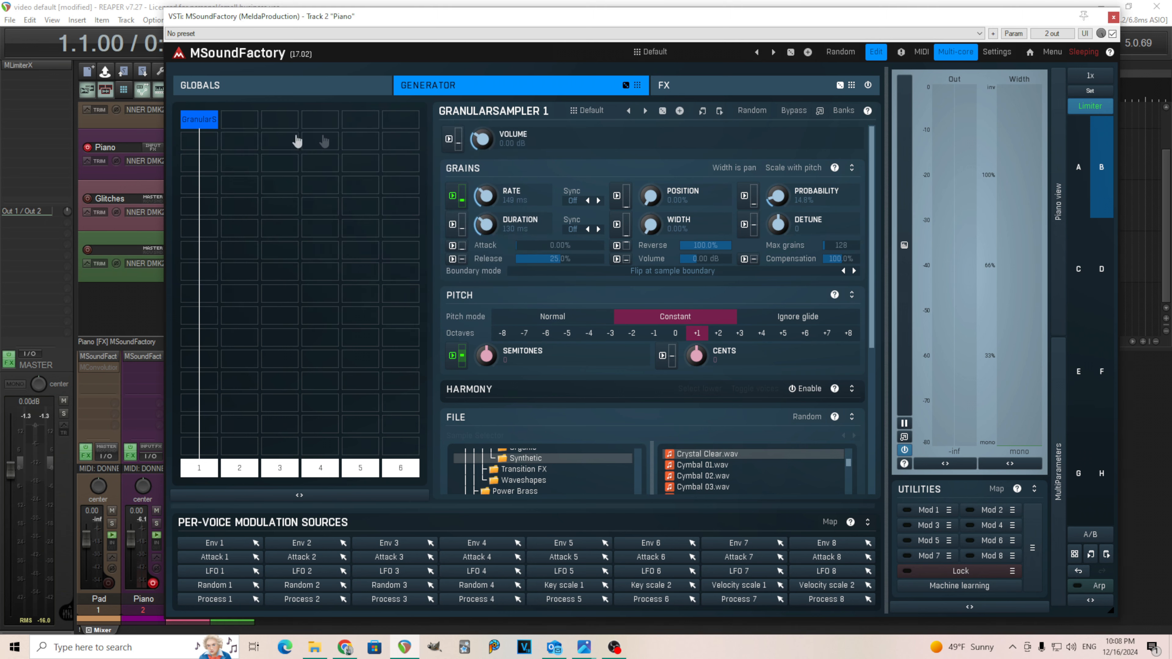
right_click(207, 124)
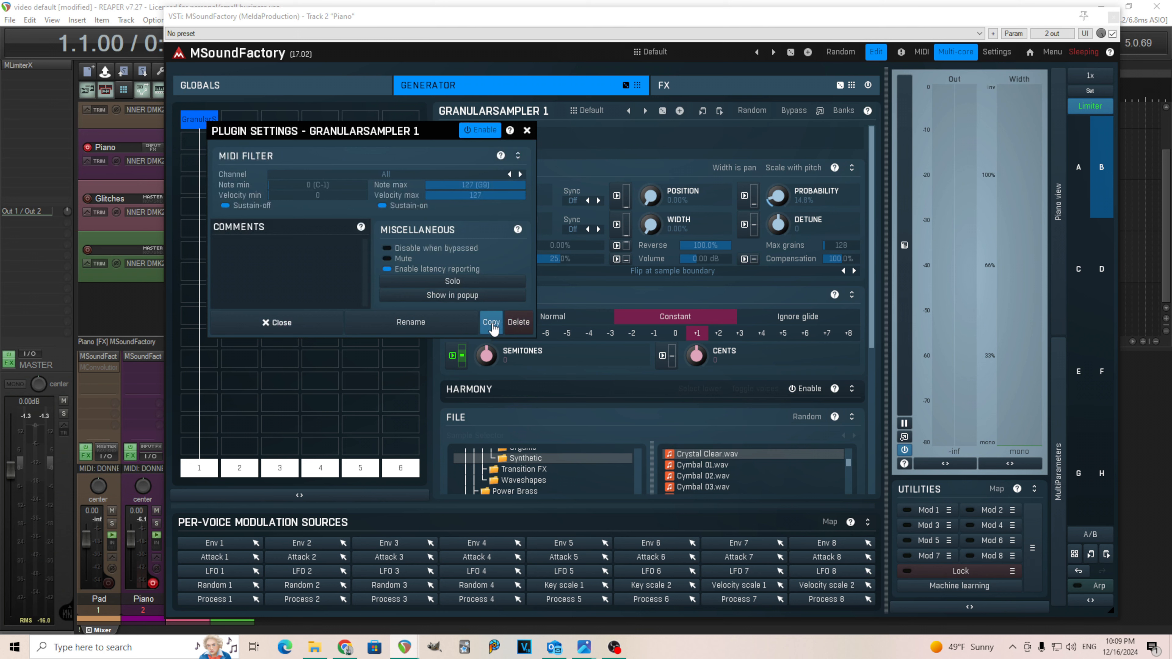
click(527, 131)
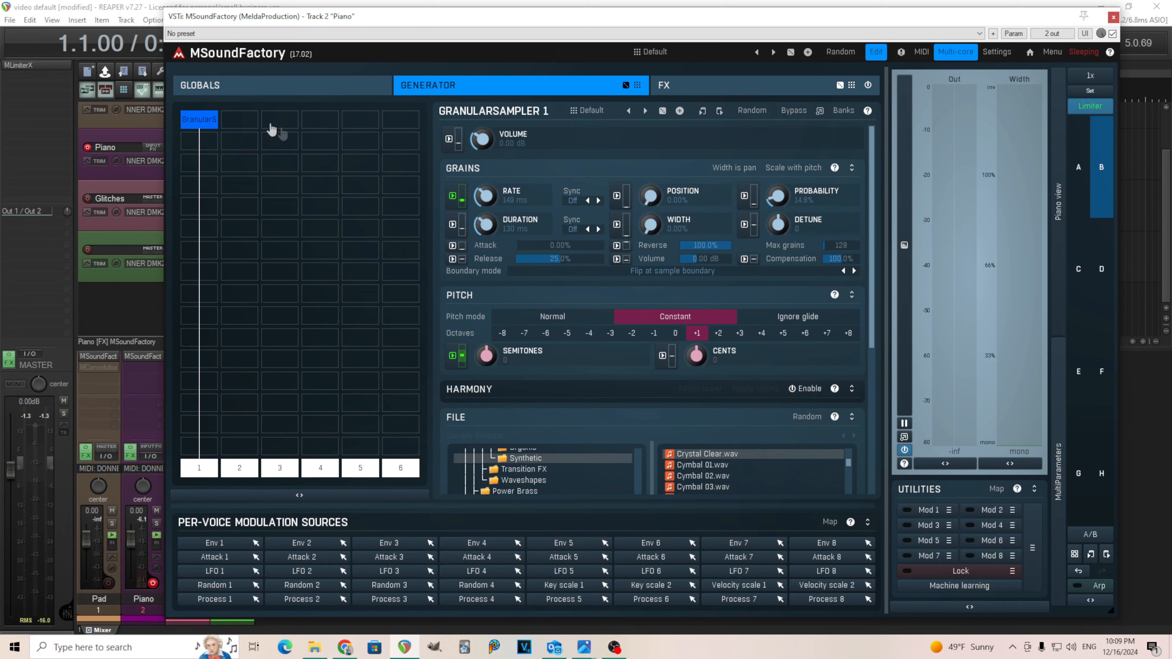
click(235, 124)
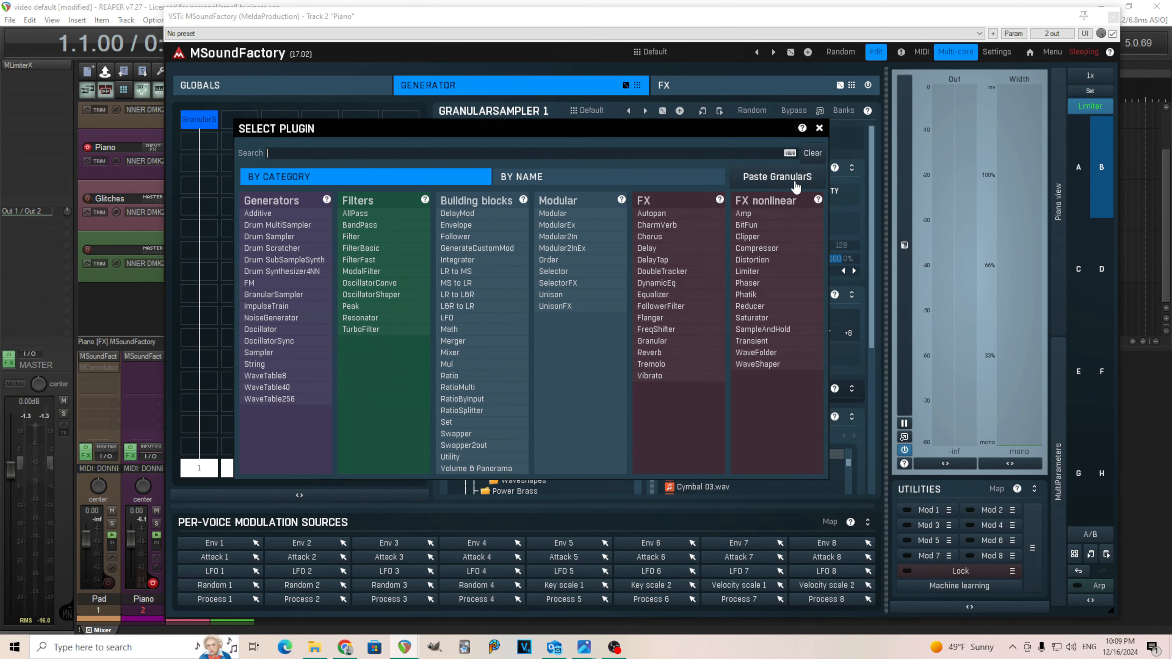
click(777, 176)
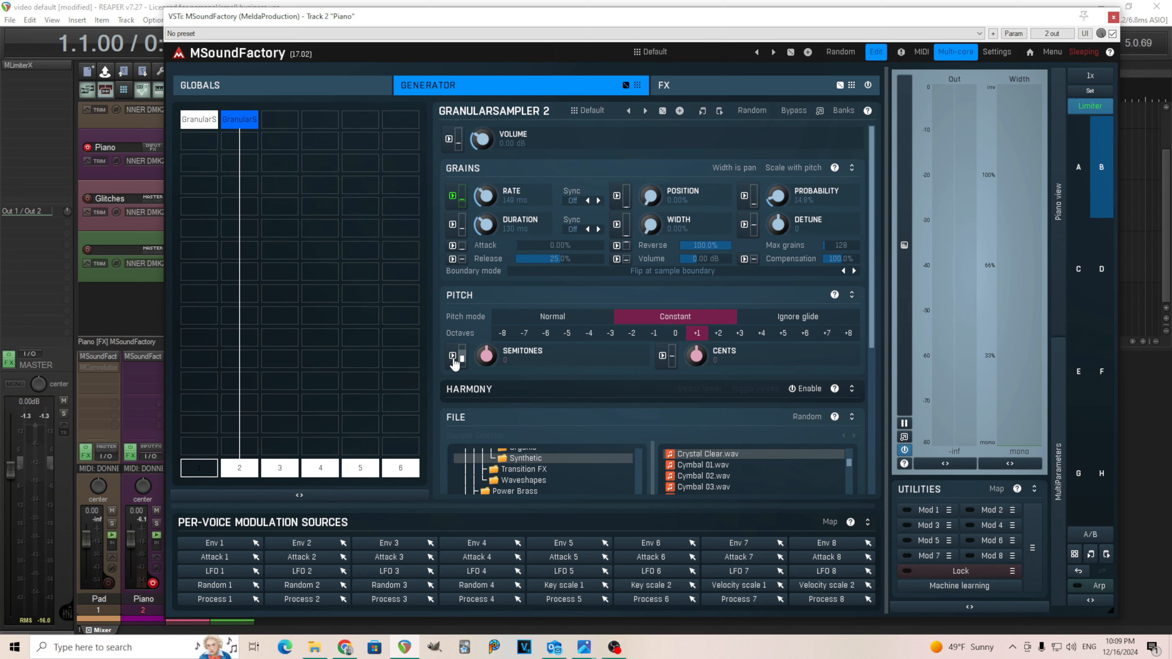
- Switch GranularSampler 2 to the Organic transients folder and raise its grain probability above 70%
drag(871, 330, 882, 490)
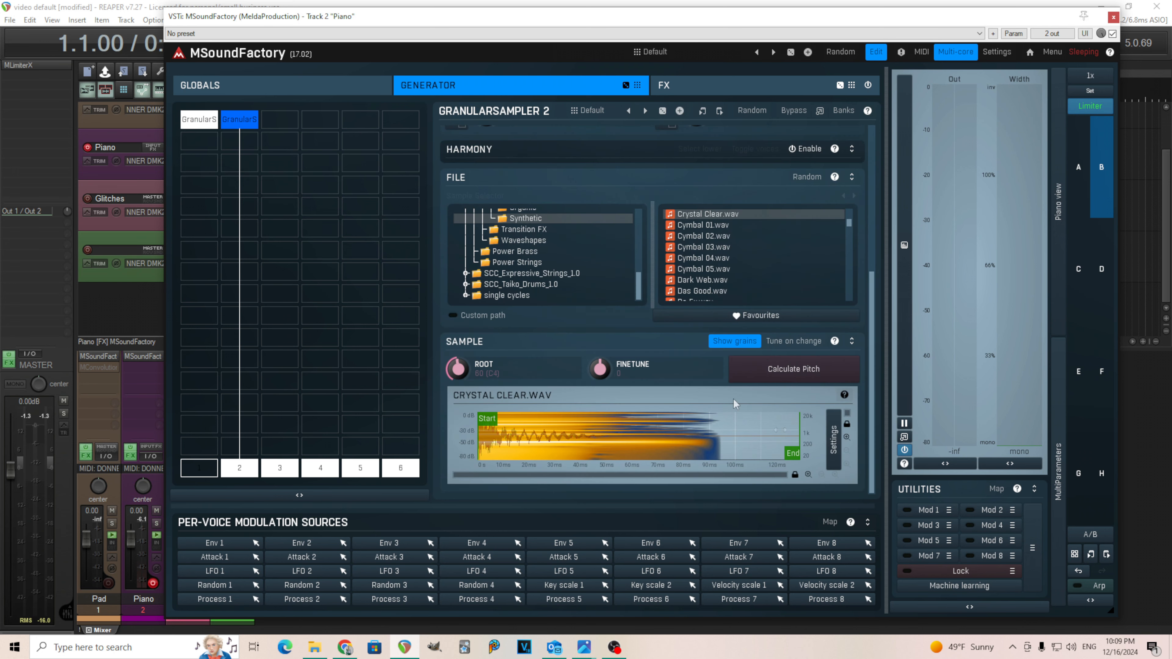
drag(639, 274, 639, 272)
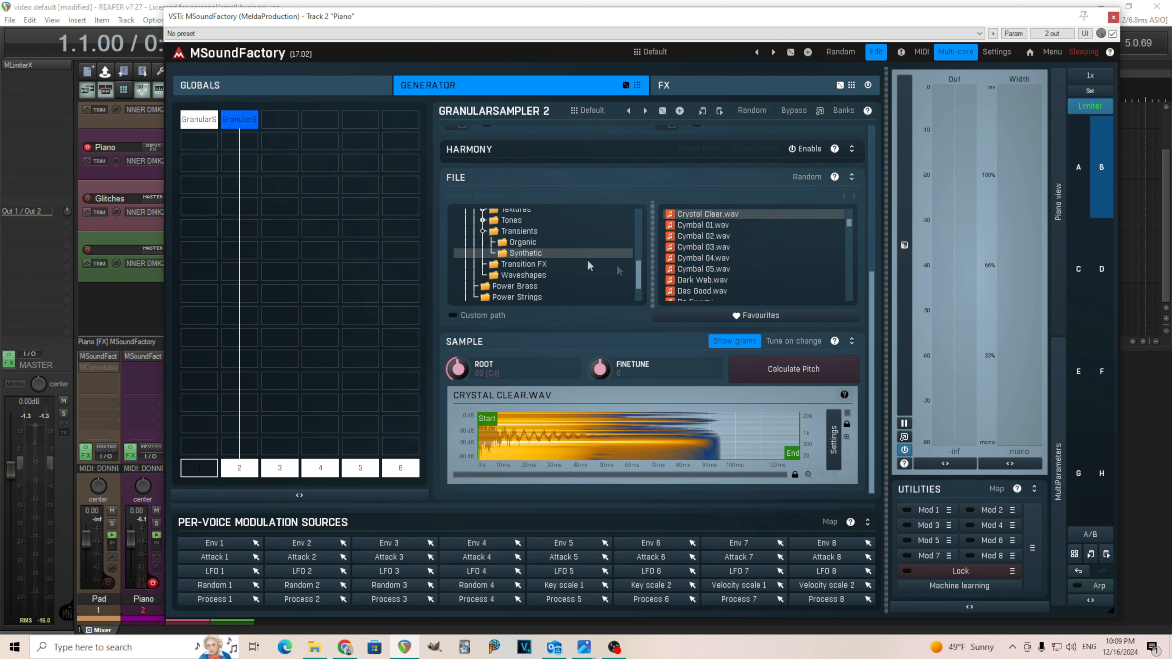
click(524, 243)
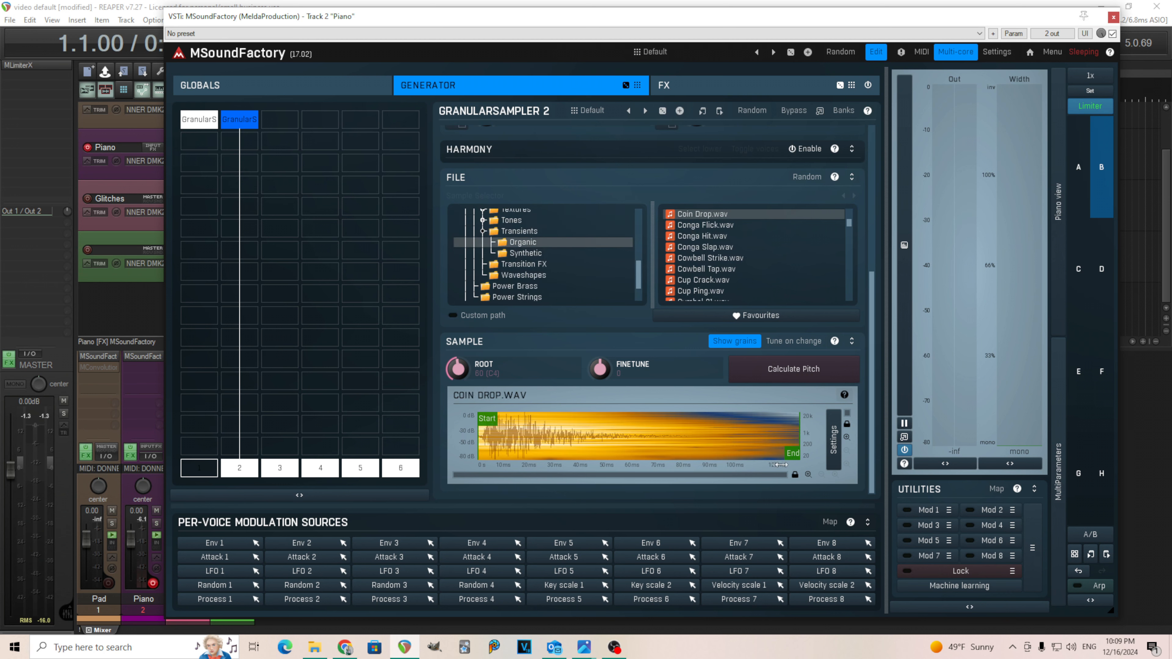
drag(875, 424, 871, 298)
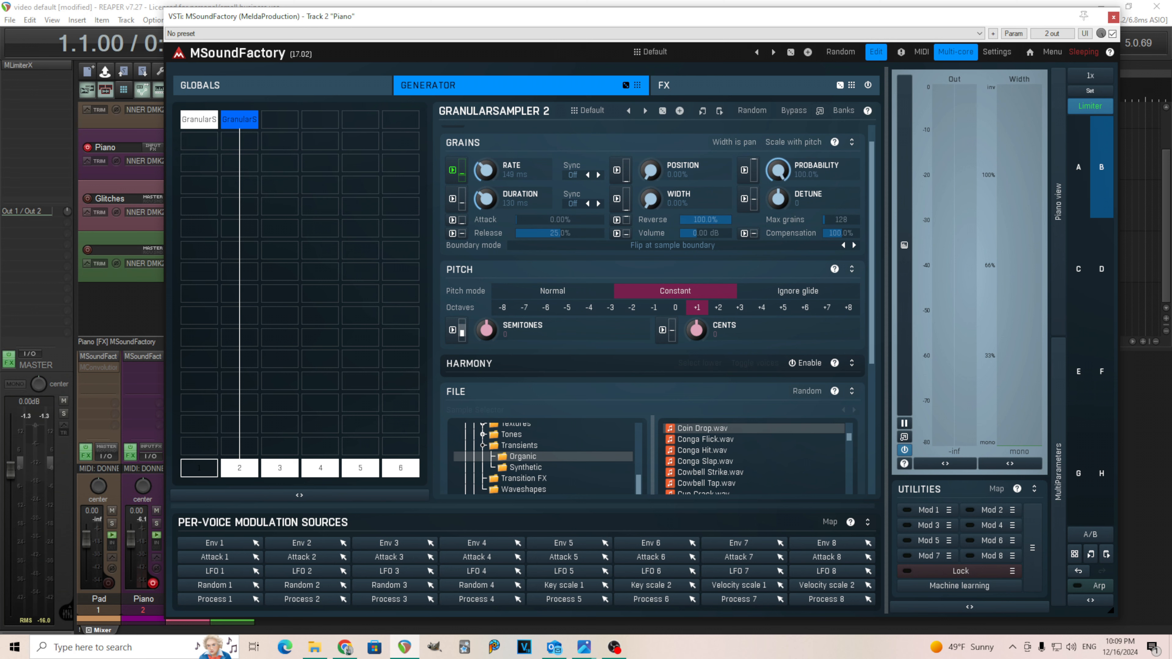
drag(778, 170, 778, 164)
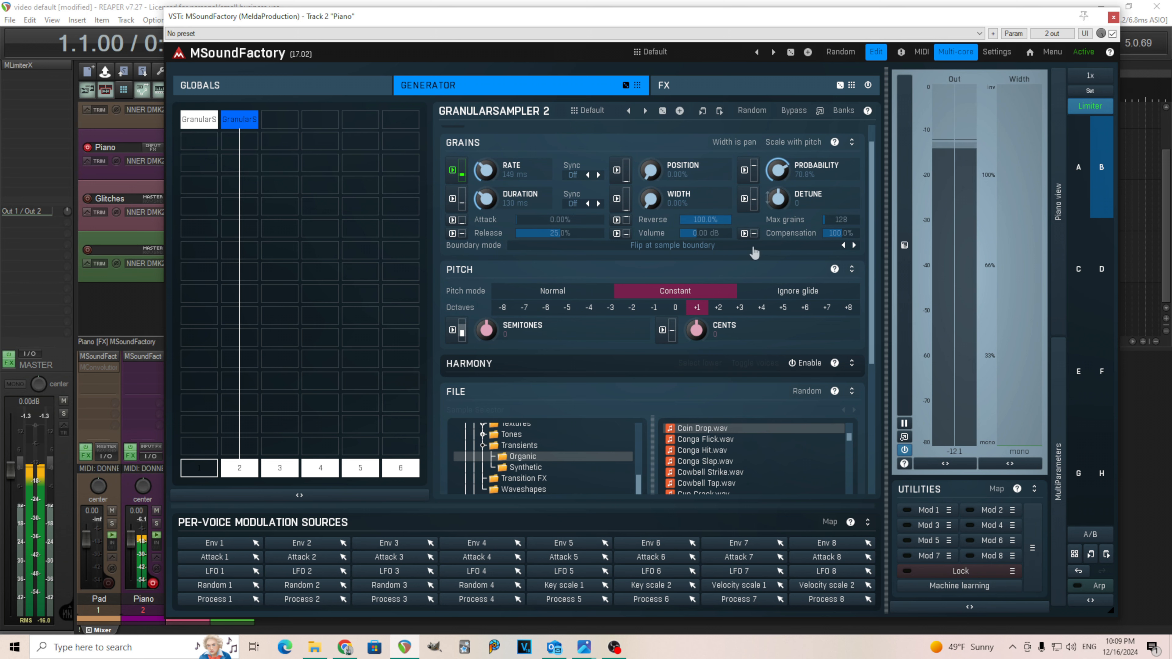
- Audition the conga samples from Conga Flick.wav to Conga Slap.wav and set the pitch octave to 0
click(713, 438)
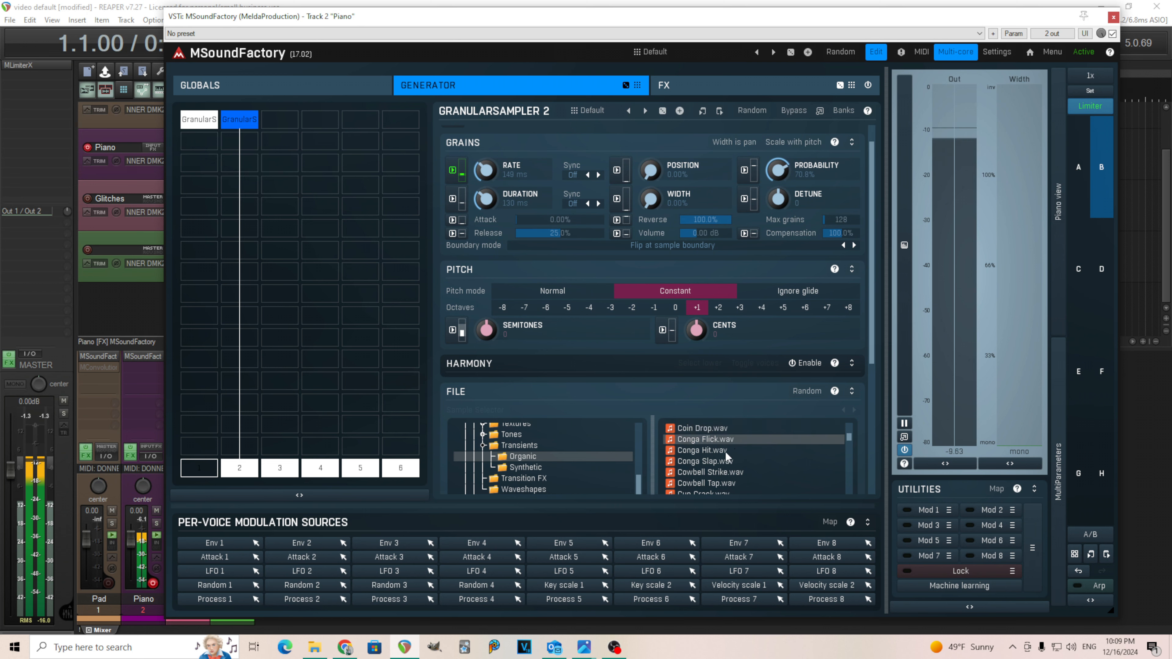
click(725, 451)
click(742, 461)
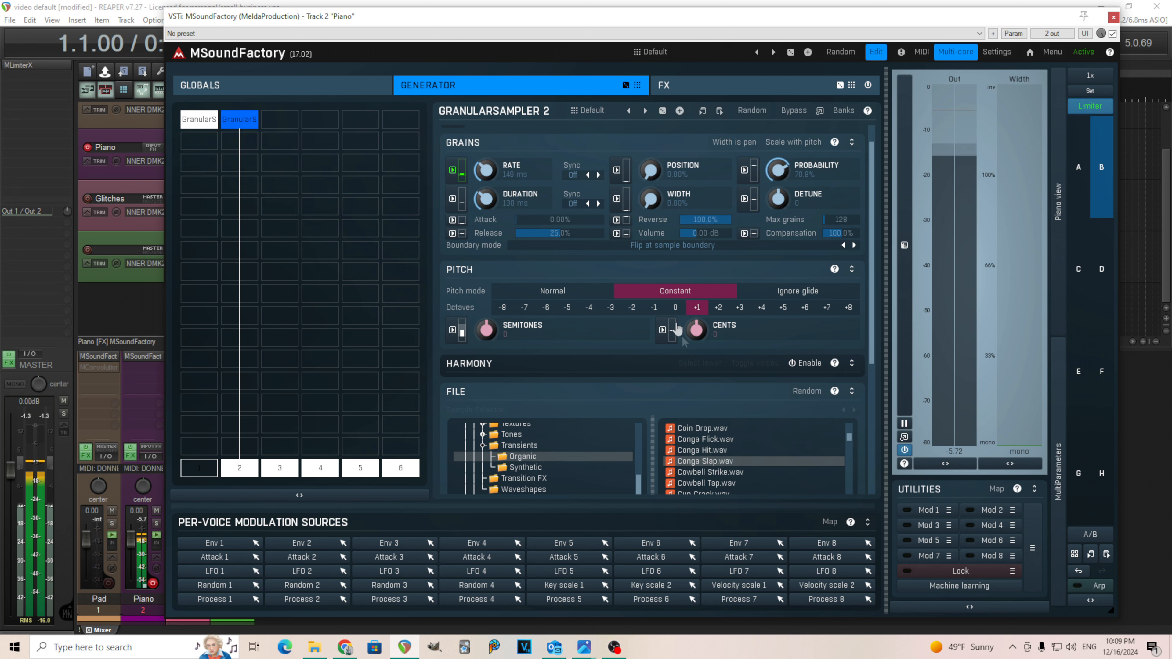
click(675, 308)
- Audition more organic samples, including Cowbell Tap, Cymbal 05, Door Slam and Drawer Shut, and load Glass Scratch.wav
click(726, 484)
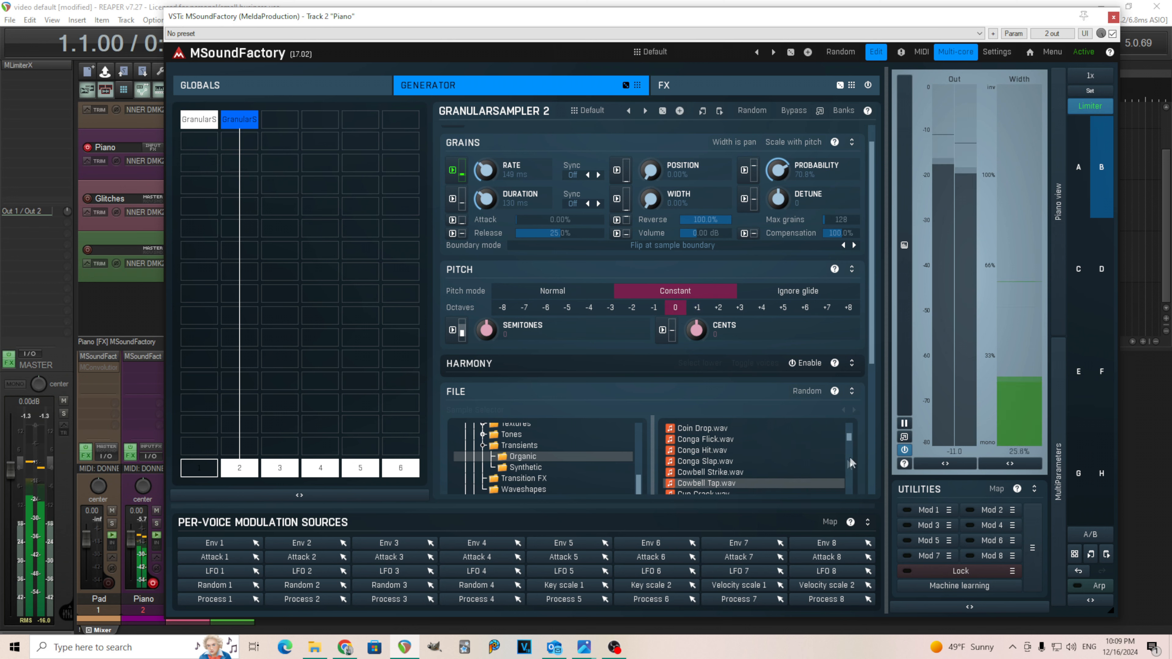
scroll(852, 438, down, 3)
click(786, 444)
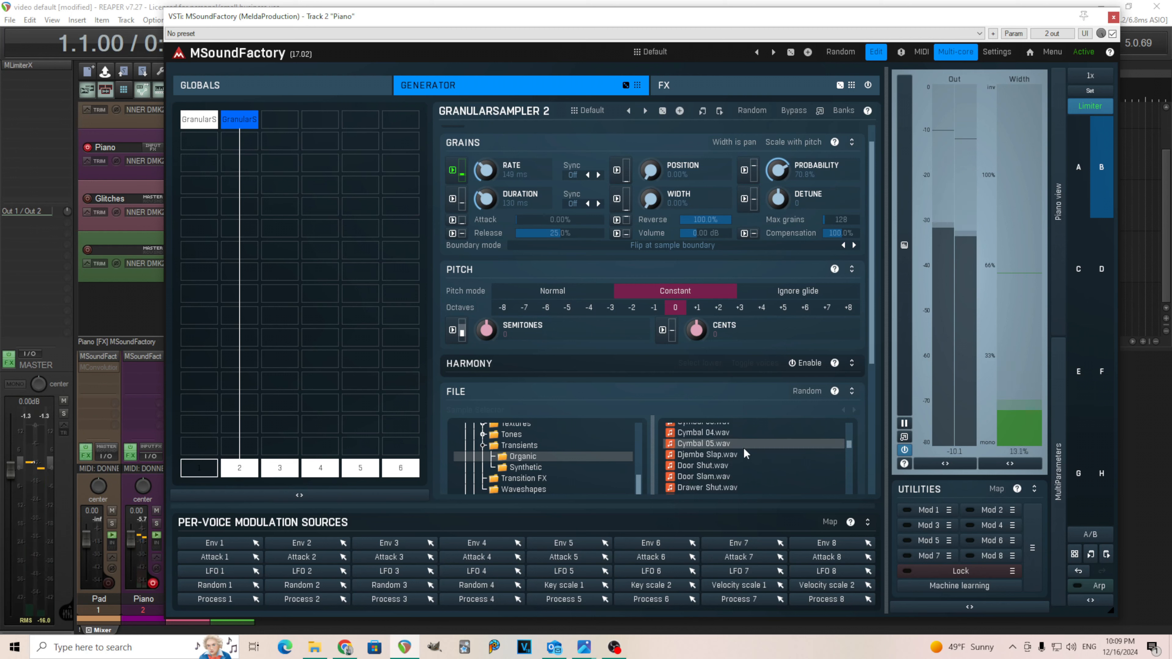
click(736, 457)
click(734, 468)
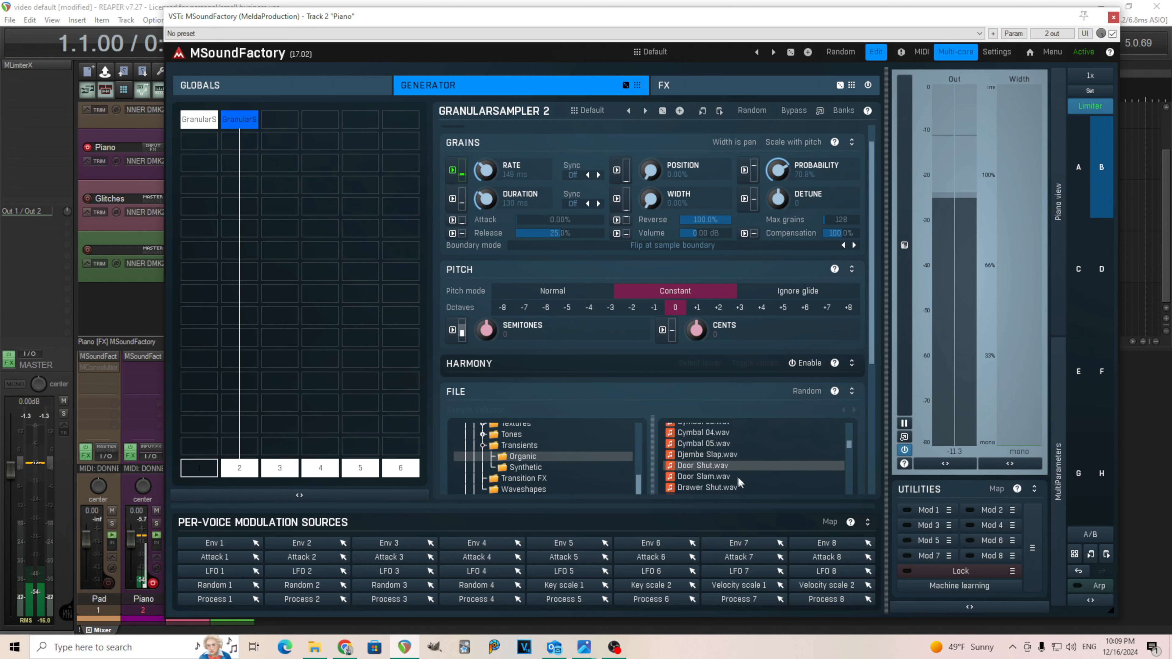
click(738, 475)
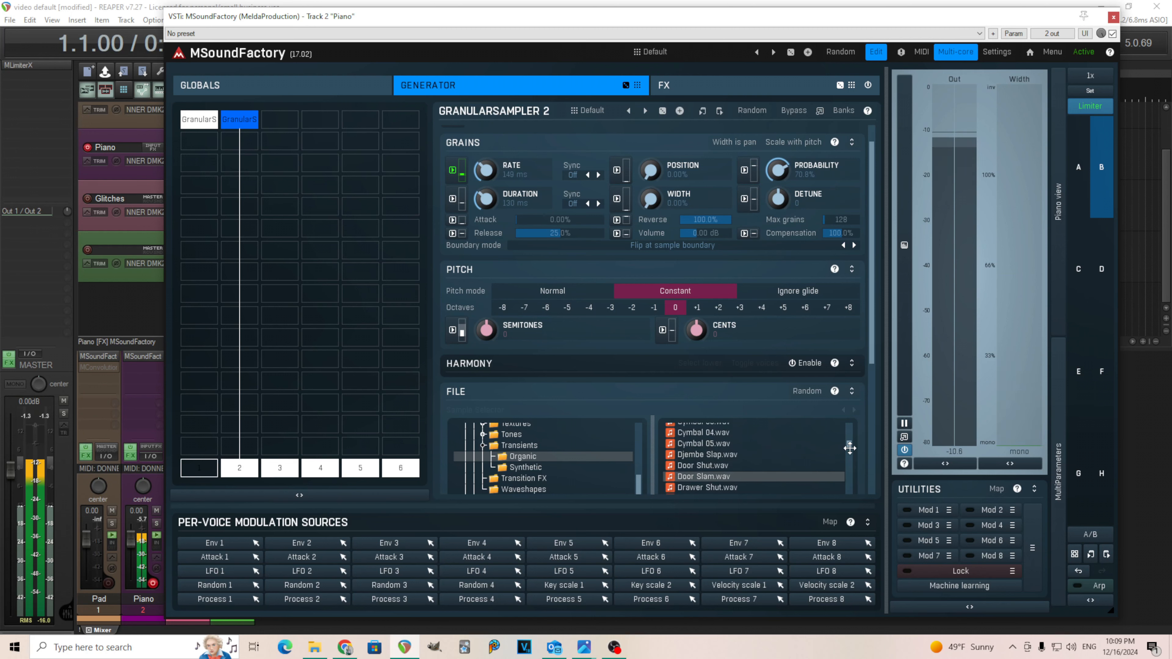
scroll(821, 464, down, 1)
click(737, 460)
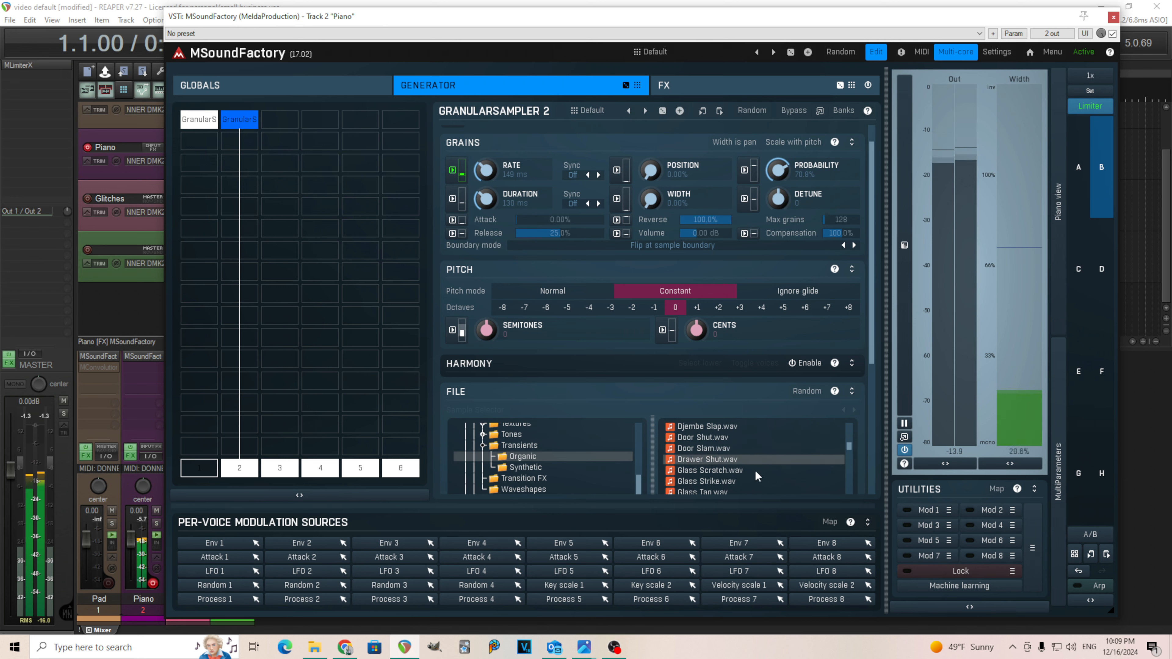
click(755, 471)
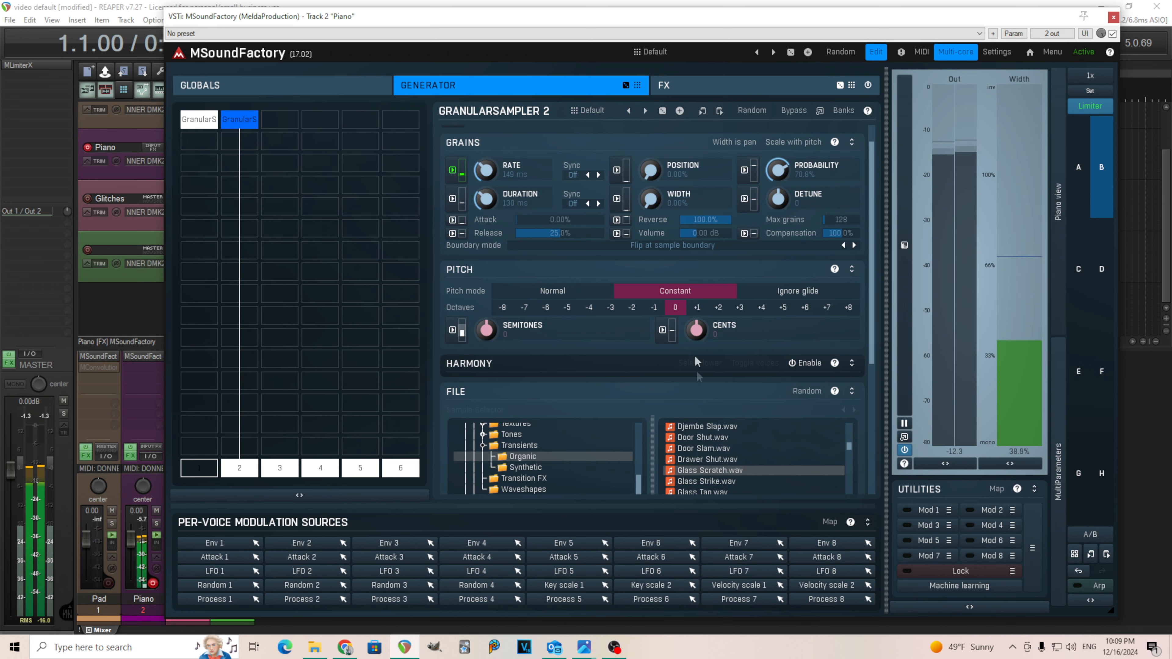
- Compare octaves +1 and 0, keeping 0, and set GranularSampler 2's grain probability to 12% and width to 100%
click(698, 308)
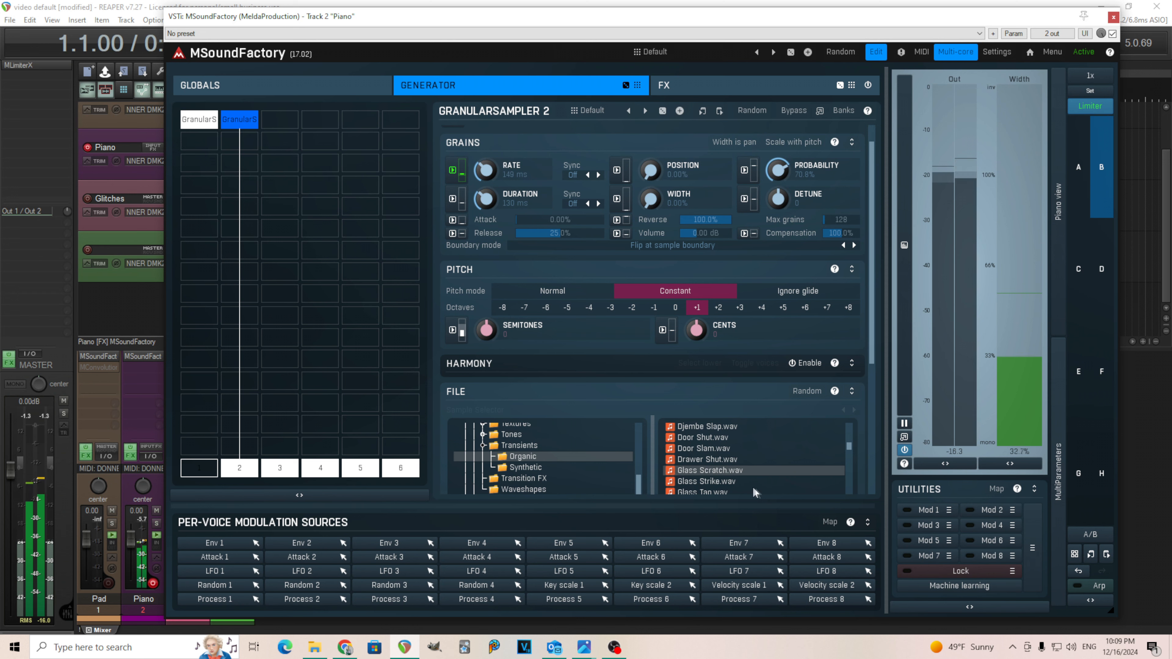
click(674, 307)
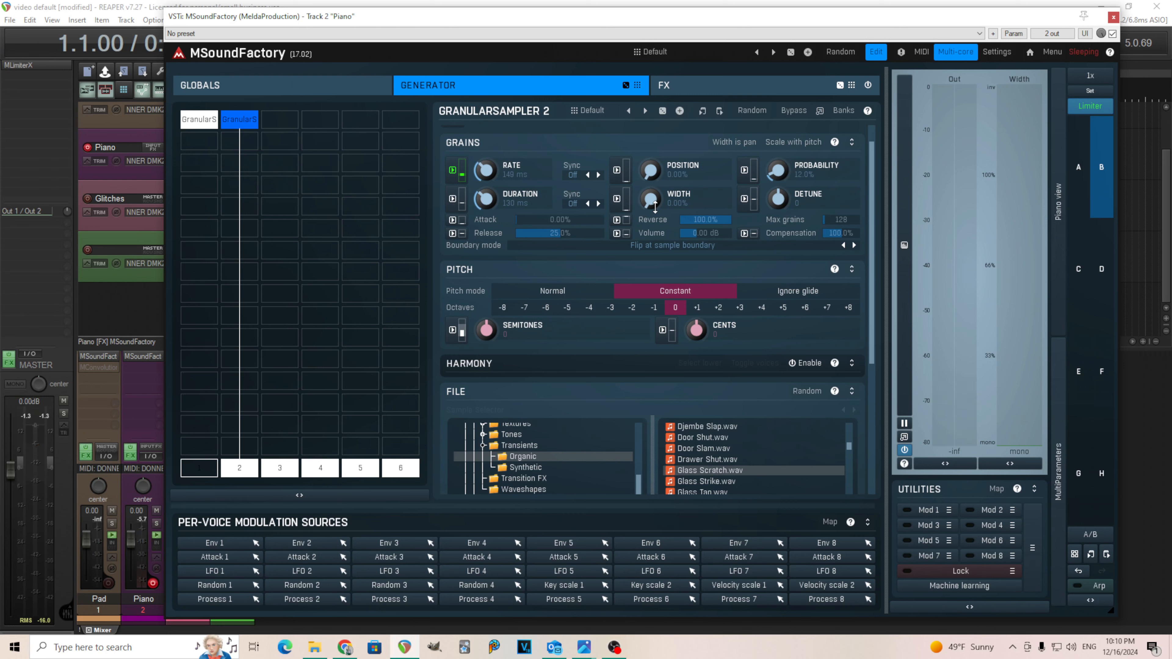
drag(646, 203, 646, 166)
- Re-enable the output of column 1 alongside column 2, and view the available modules without adding one
click(198, 468)
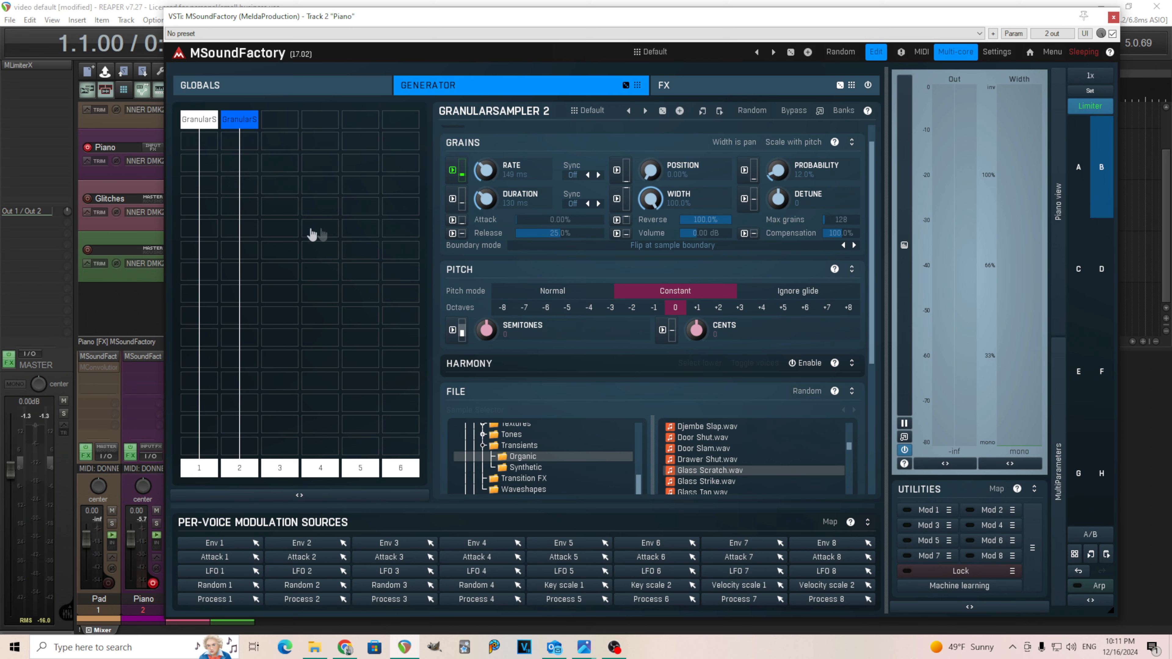
click(283, 162)
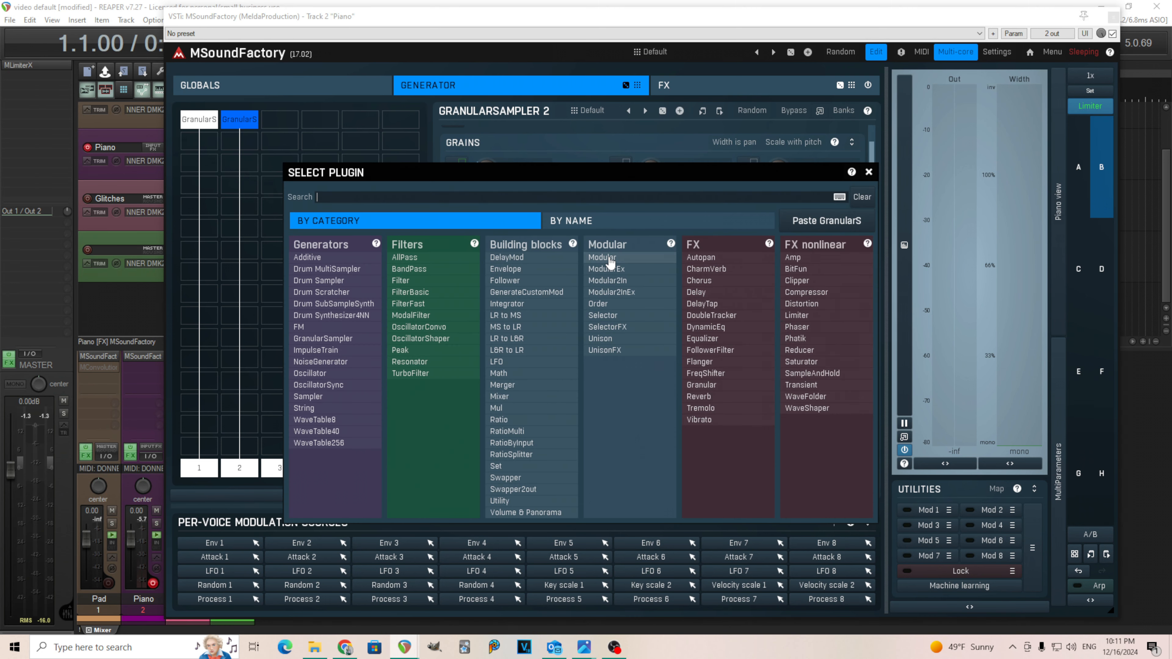
click(869, 172)
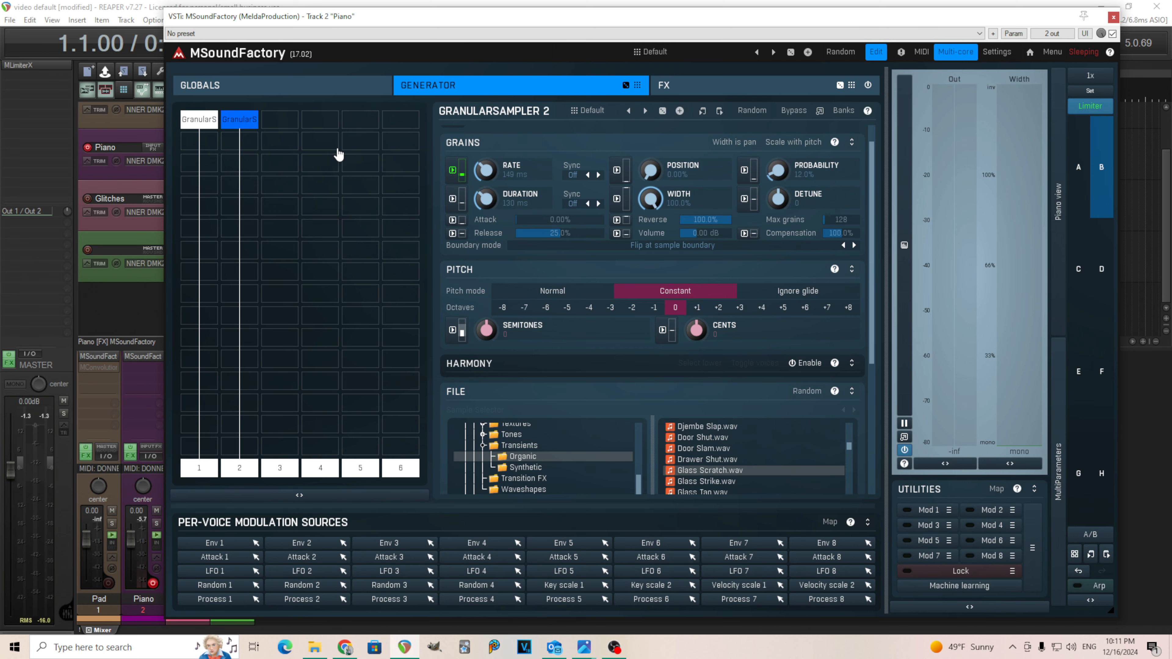
- View the FX grid, return to the generators, and browse the MSoundFactoryEssentials folders and Organic transients in GranularSampler 2's enlarged editor
click(675, 83)
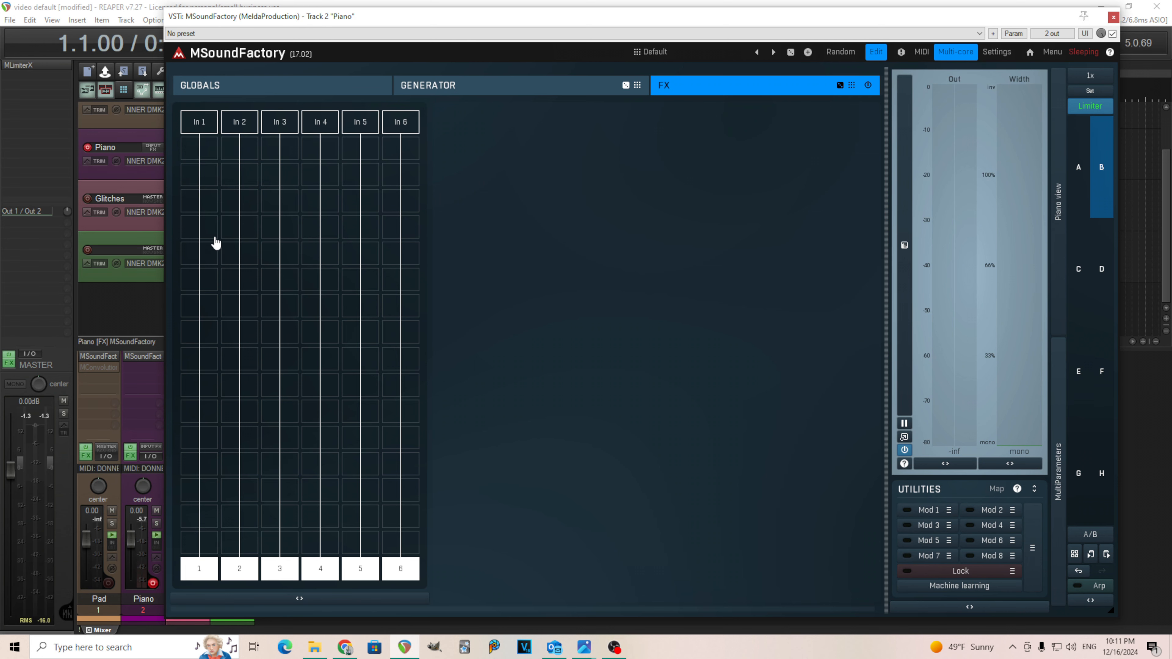
click(467, 85)
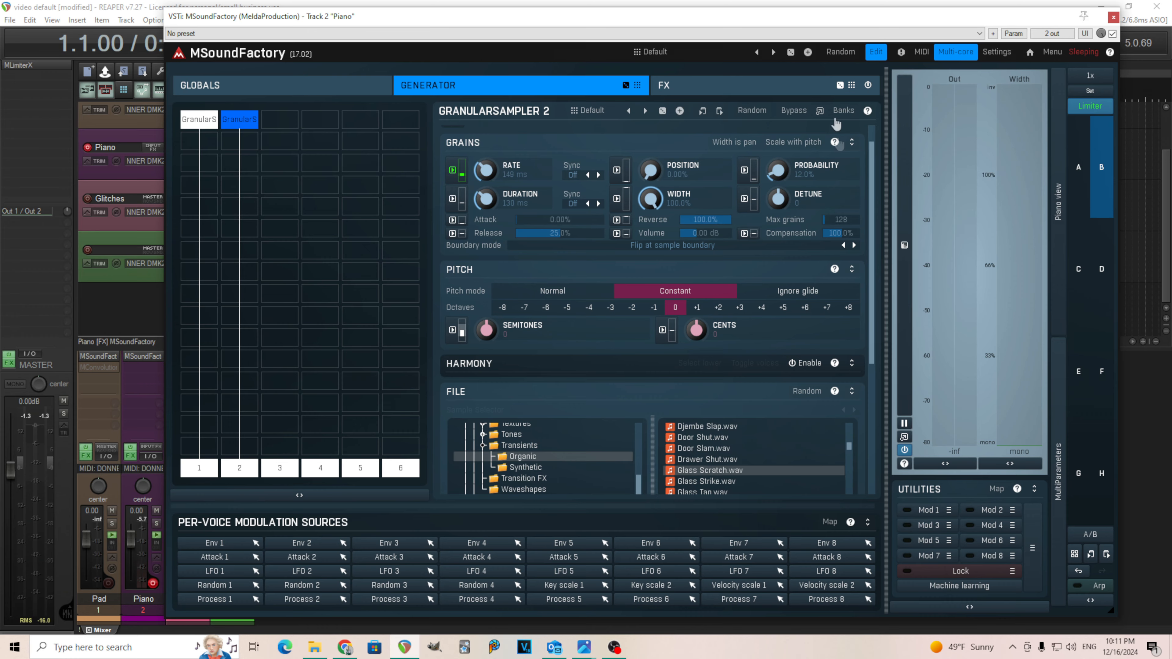
click(819, 113)
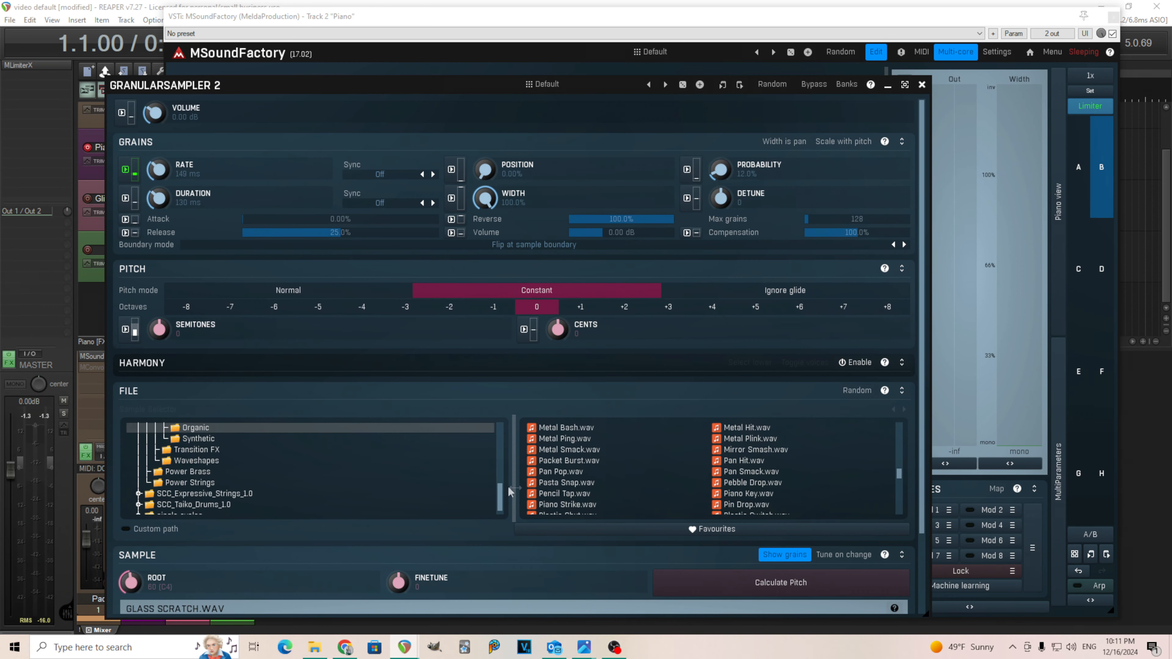
drag(500, 496, 499, 443)
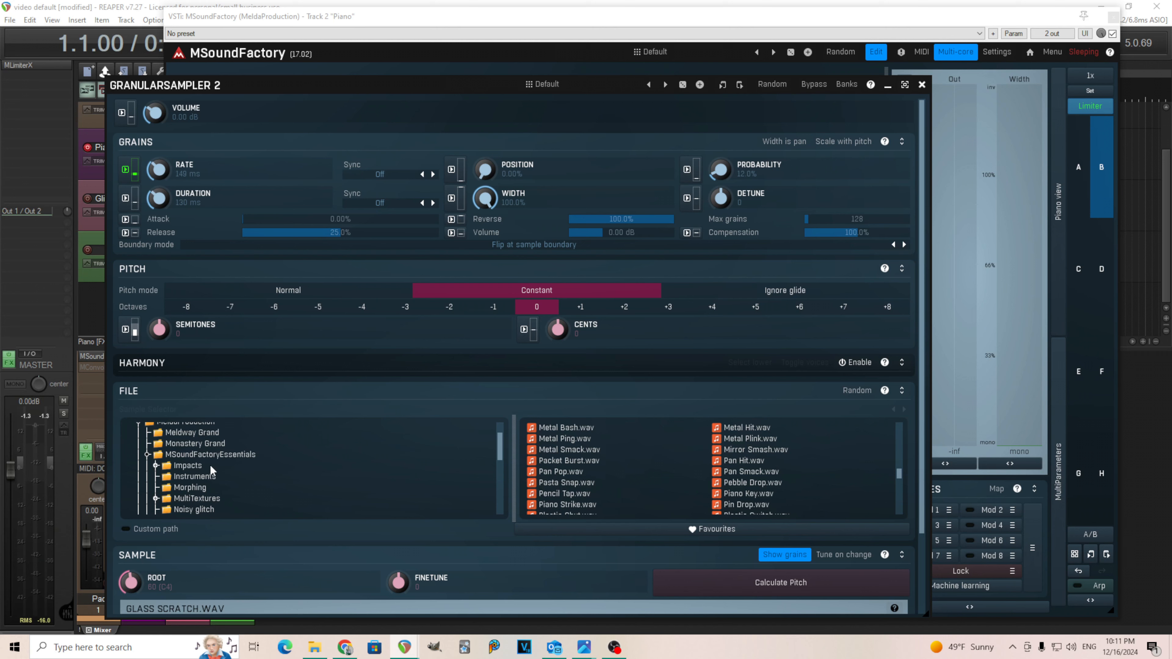
drag(500, 446, 505, 482)
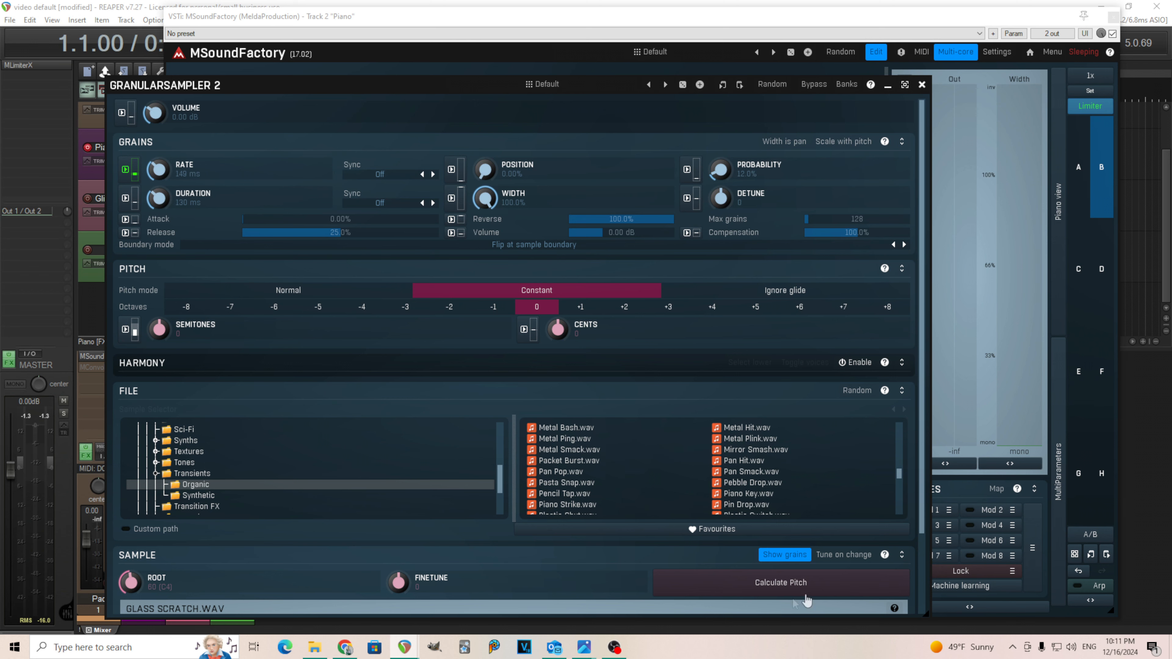
drag(898, 472, 898, 513)
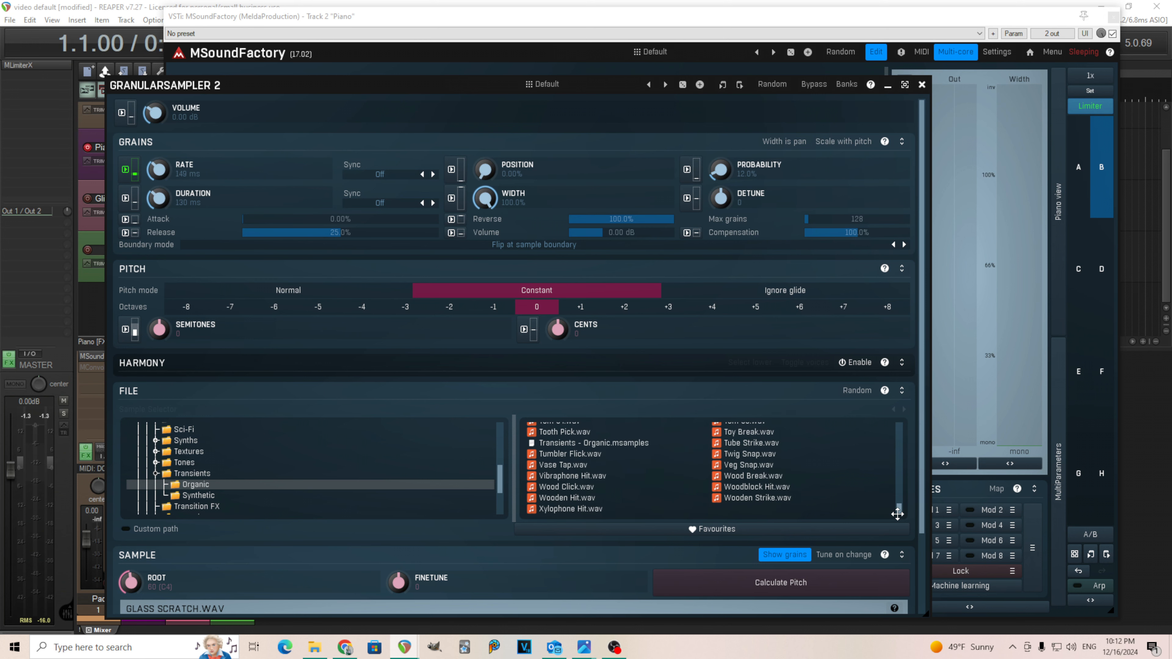
- Switch GranularSampler 2's sample folder to Synthetic transients, look through its samples, and close the enlarged editor
click(203, 495)
drag(900, 510, 896, 420)
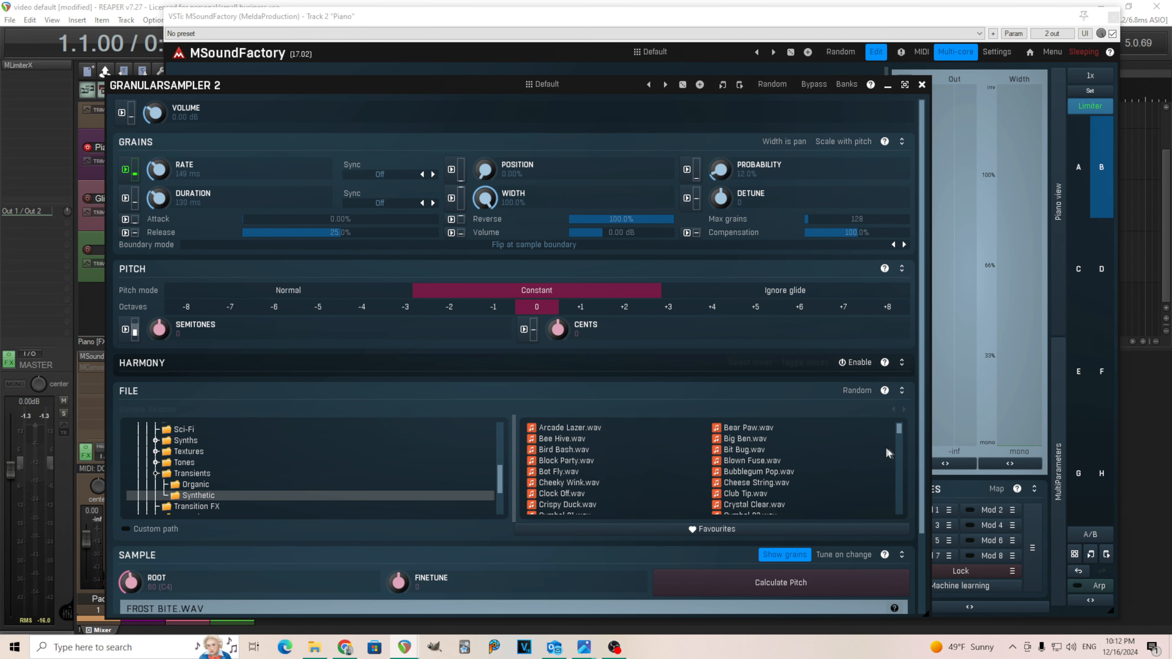
click(922, 84)
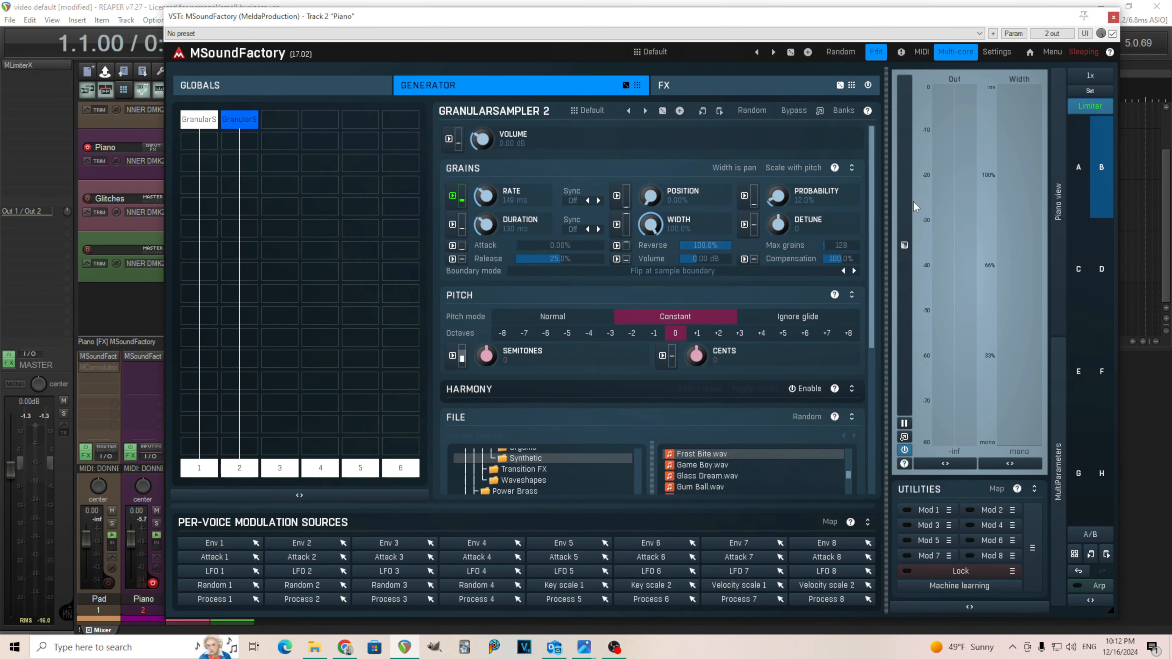